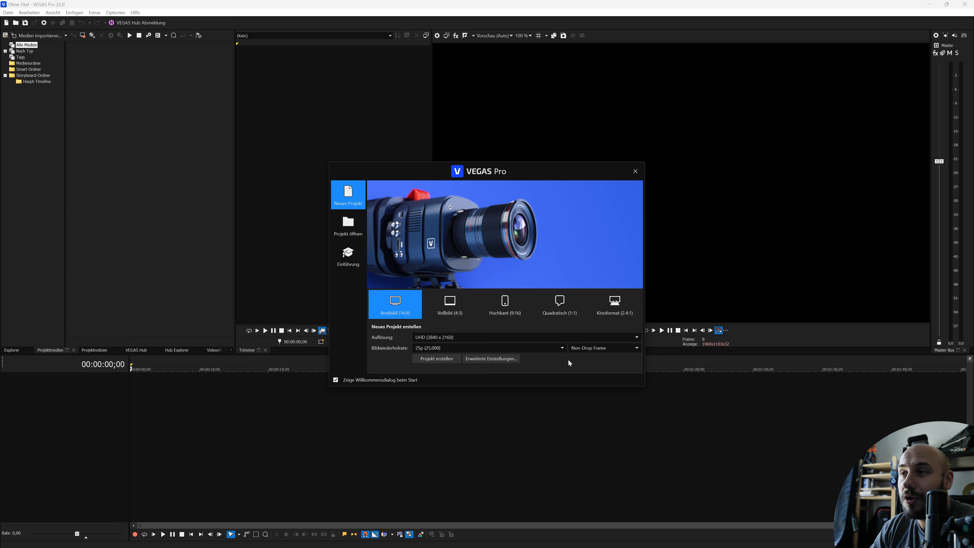
# - Create a new 16:9 UHD (3840 x 2160) project at 25p and enlarge the media and preview area above the timeline
pyautogui.click(432, 359)
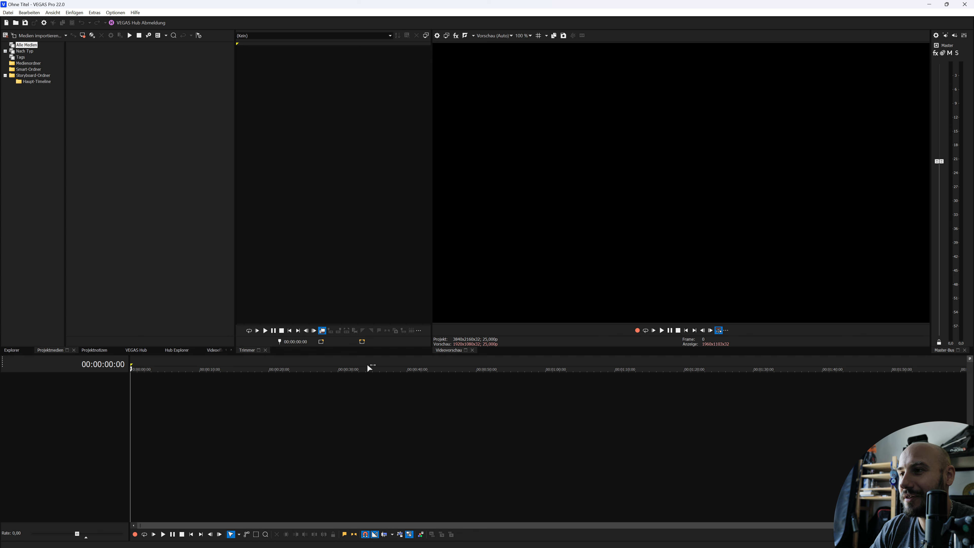
pyautogui.moveTo(364, 354); pyautogui.dragTo(369, 383)
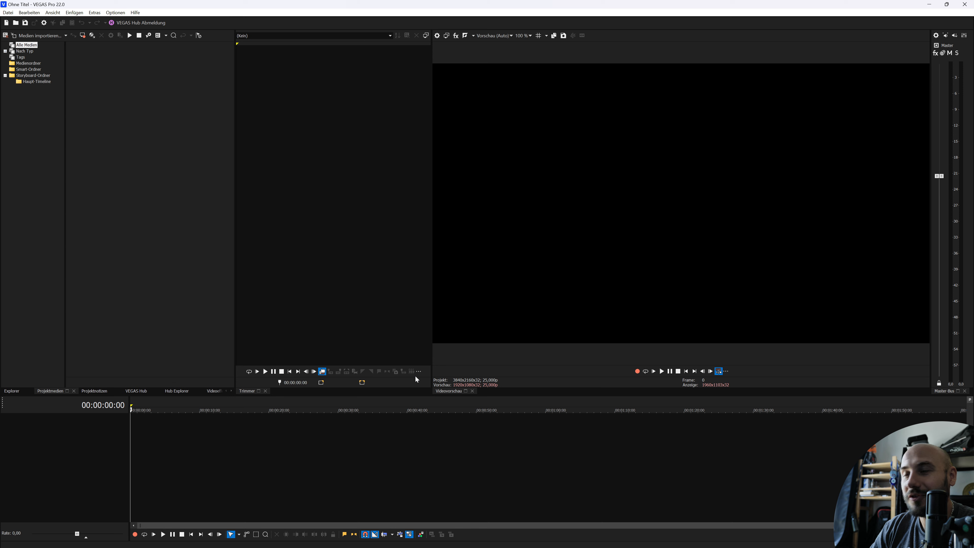
# - Browse the disk to D:\youtube\Beverly BTS and preview the clip PANA6861.MOV
pyautogui.click(13, 392)
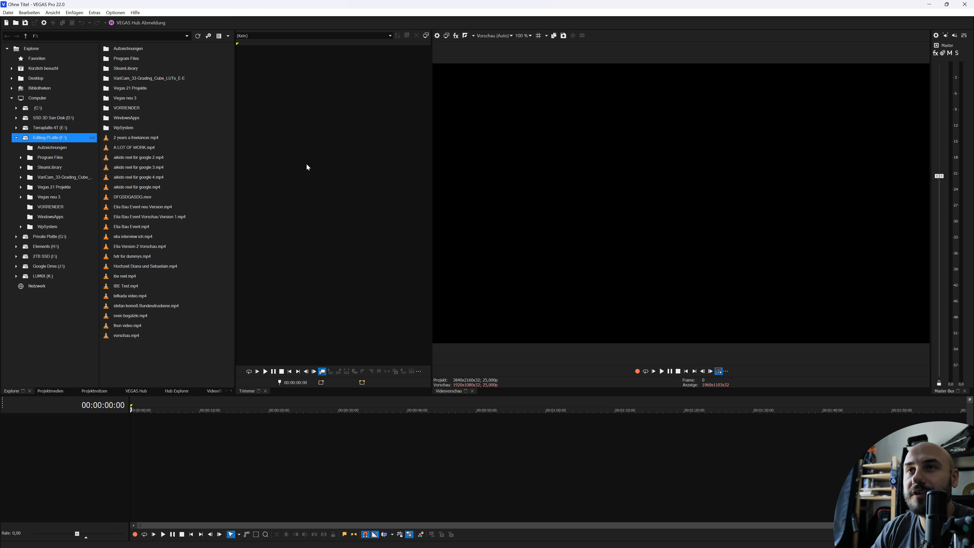
pyautogui.click(16, 138)
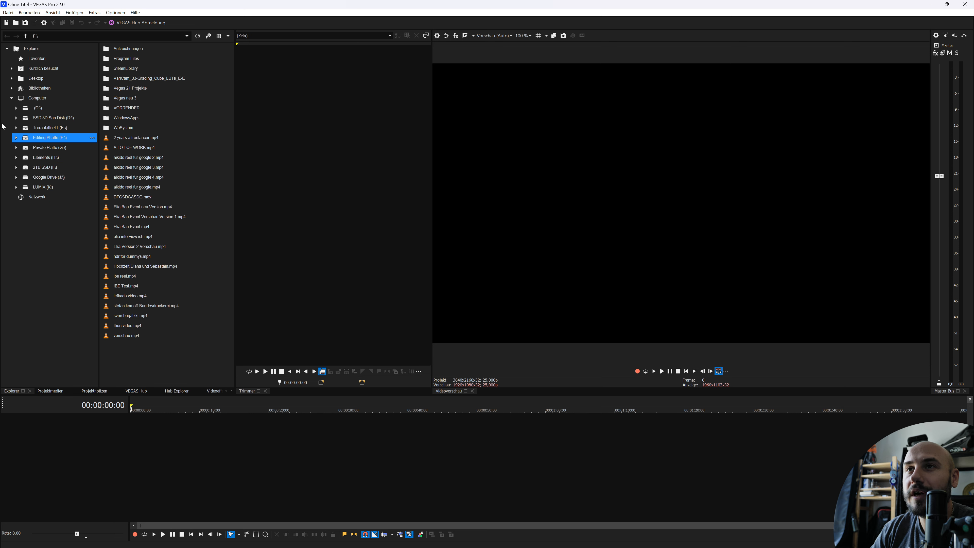
pyautogui.click(16, 118)
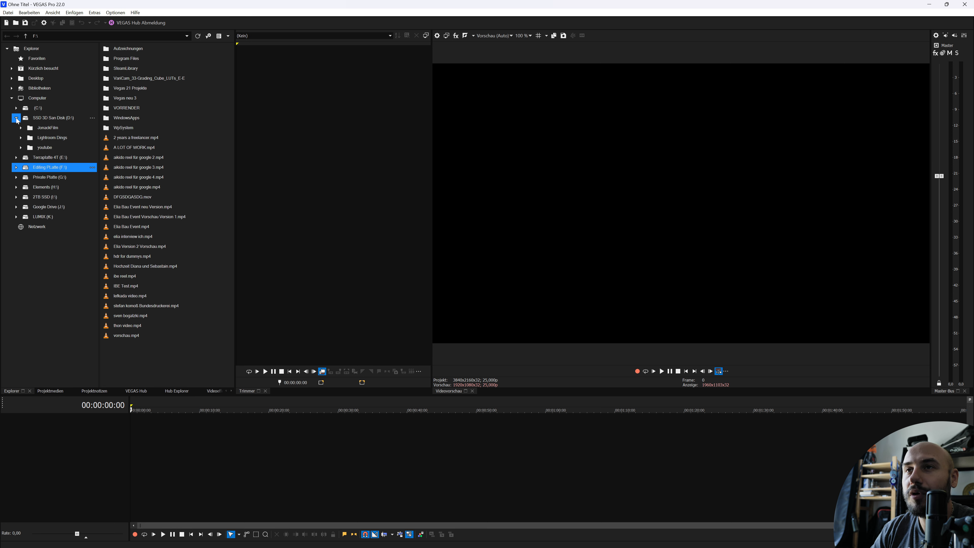
pyautogui.click(20, 147)
pyautogui.click(54, 157)
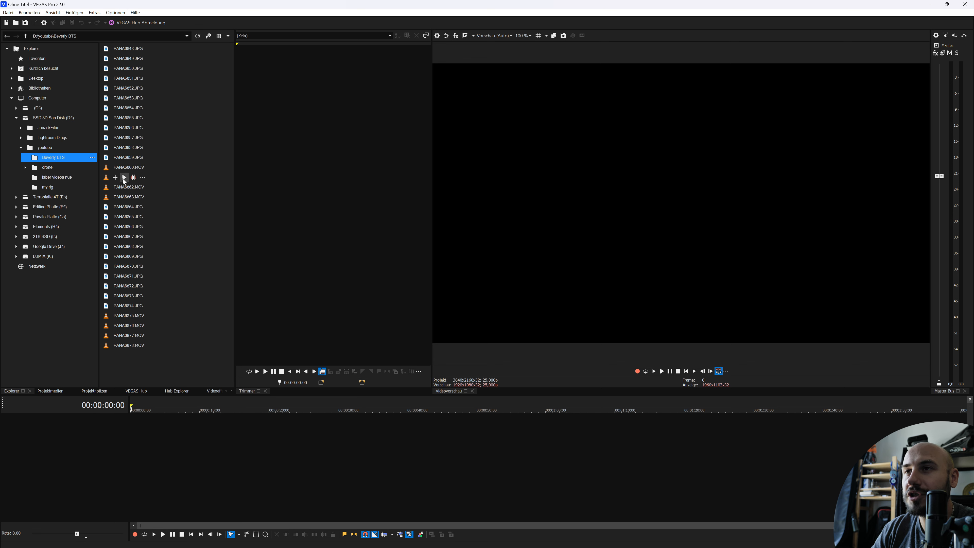
pyautogui.click(123, 179)
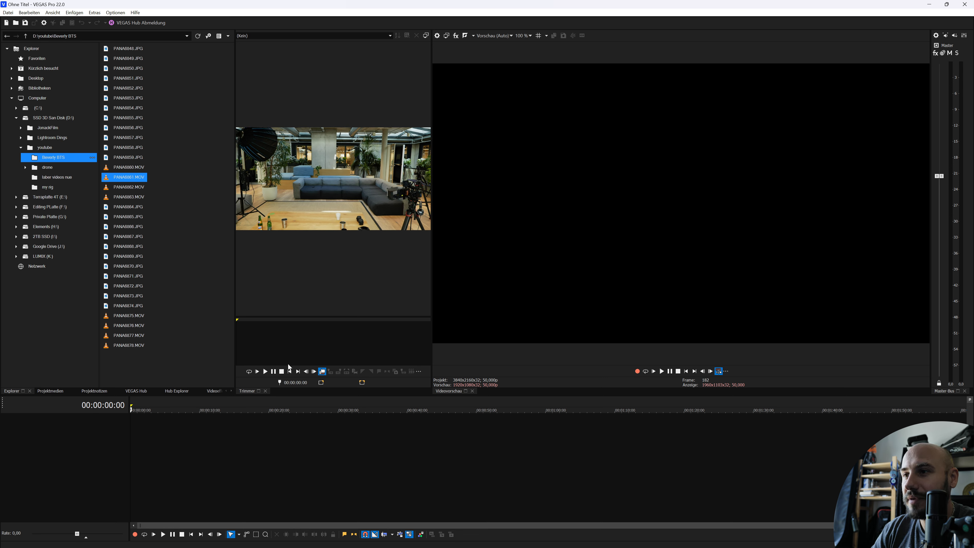
pyautogui.moveTo(135, 179)
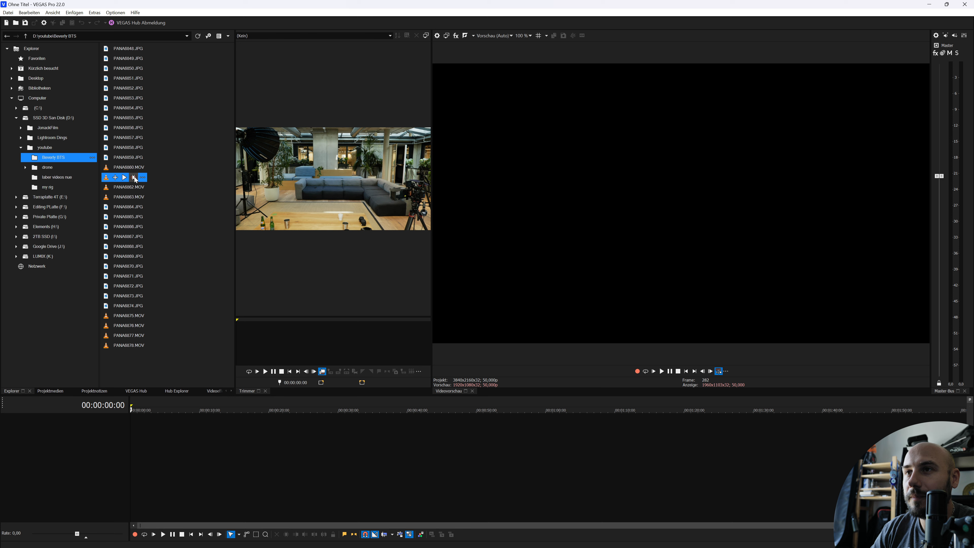
# - Load PANA6860.MOV in the Trimmer and select the range from 00:00:01:00 to 00:00:03:08
pyautogui.click(134, 167)
pyautogui.moveTo(312, 199); pyautogui.dragTo(386, 199)
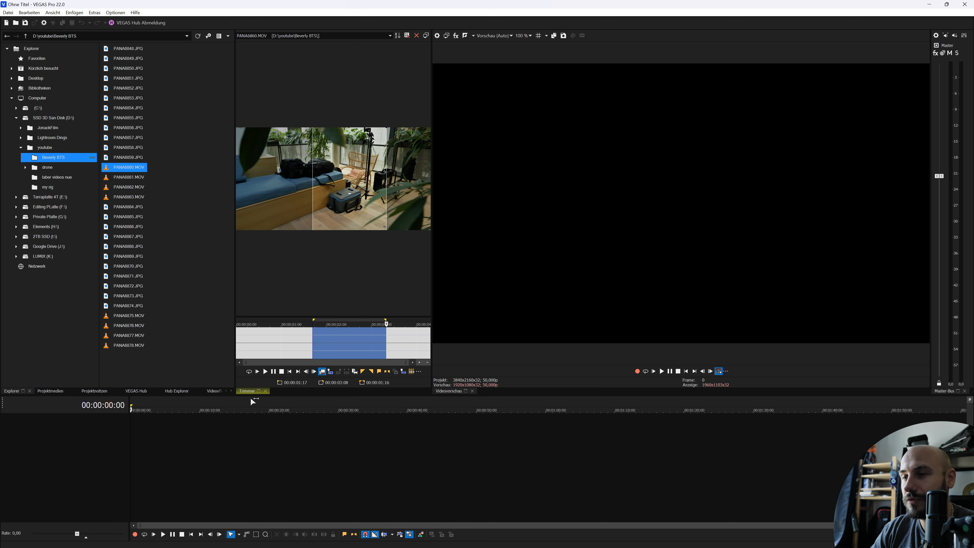
pyautogui.moveTo(282, 334); pyautogui.dragTo(386, 334)
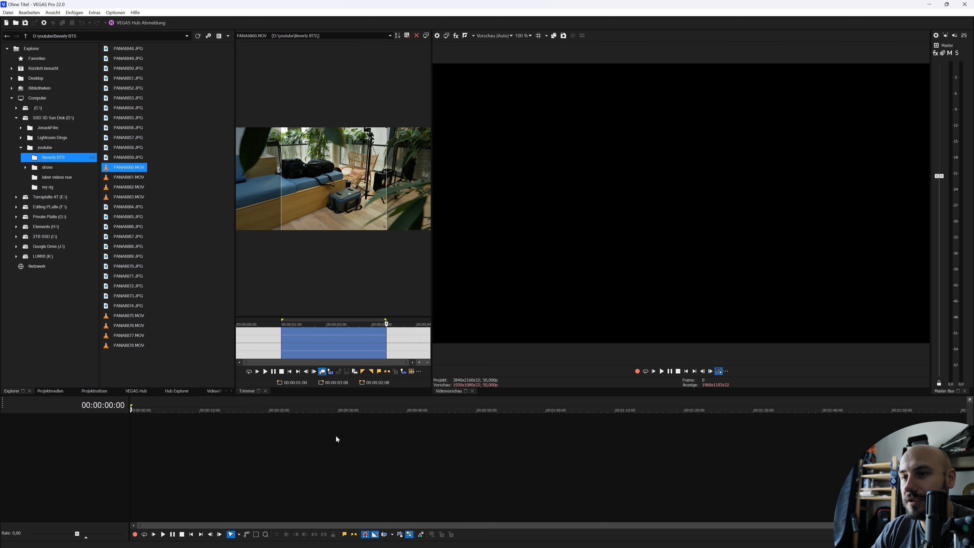
# - Insert the trimmed PANA6860 range into the empty timeline at 00:00:03:21 and play it back
pyautogui.click(157, 436)
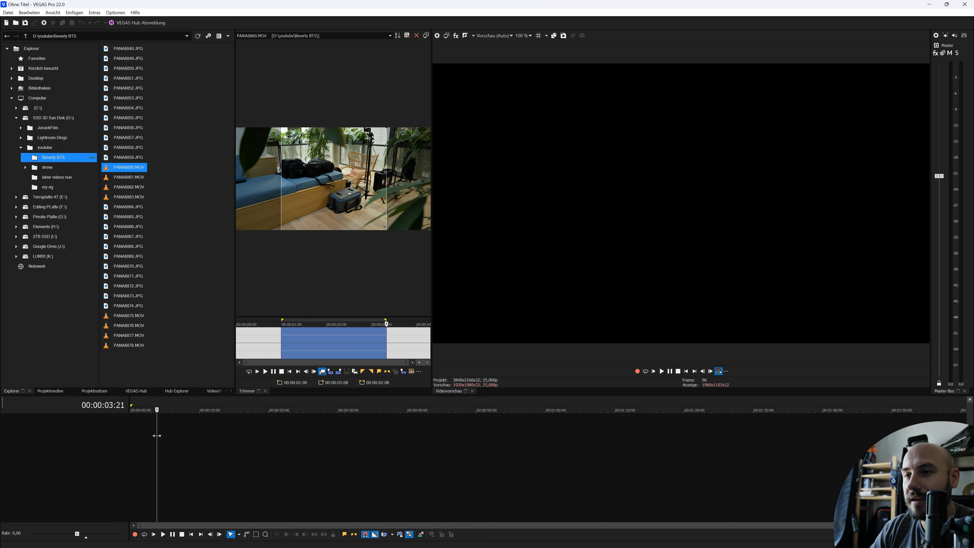
pyautogui.press('a')
pyautogui.click(157, 436)
pyautogui.scroll(5, 157, 437)
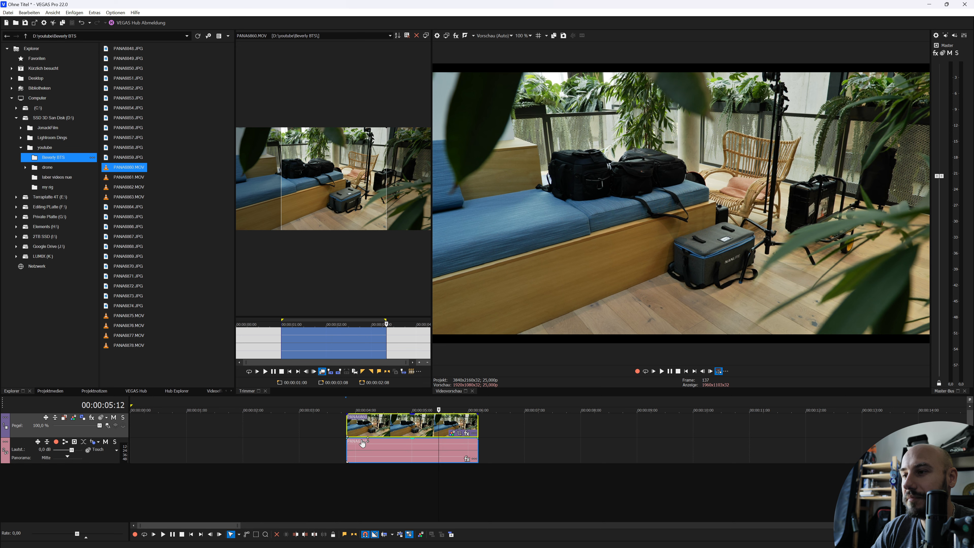
pyautogui.press('space')
pyautogui.press('space')
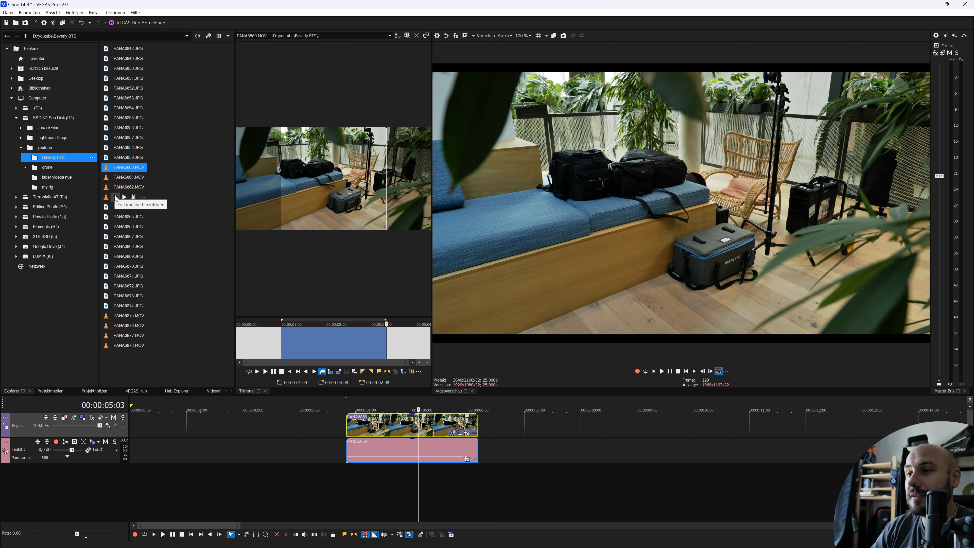
# - Add PANA6862.MOV to the timeline at 00:00:06:12, after the first clip, and play it
pyautogui.click(495, 427)
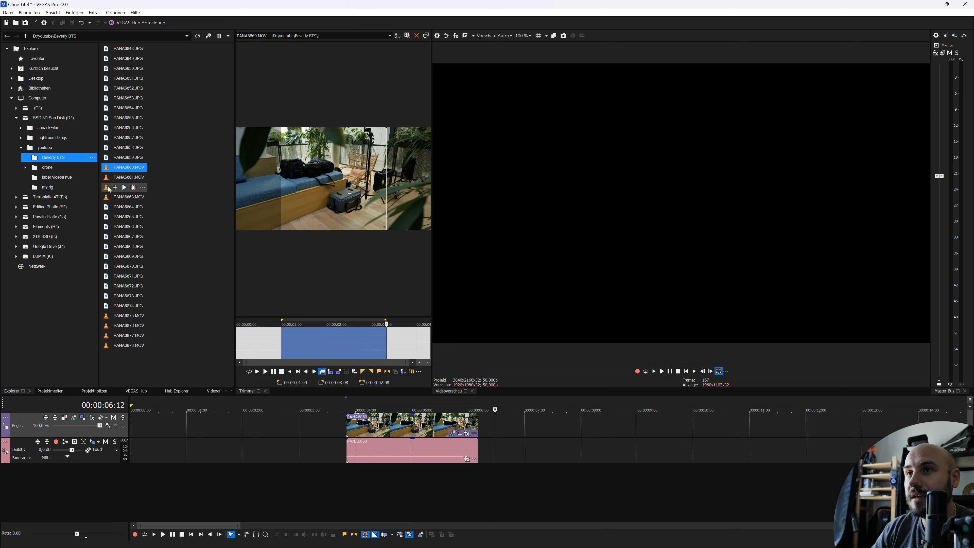
pyautogui.click(115, 187)
pyautogui.press('space')
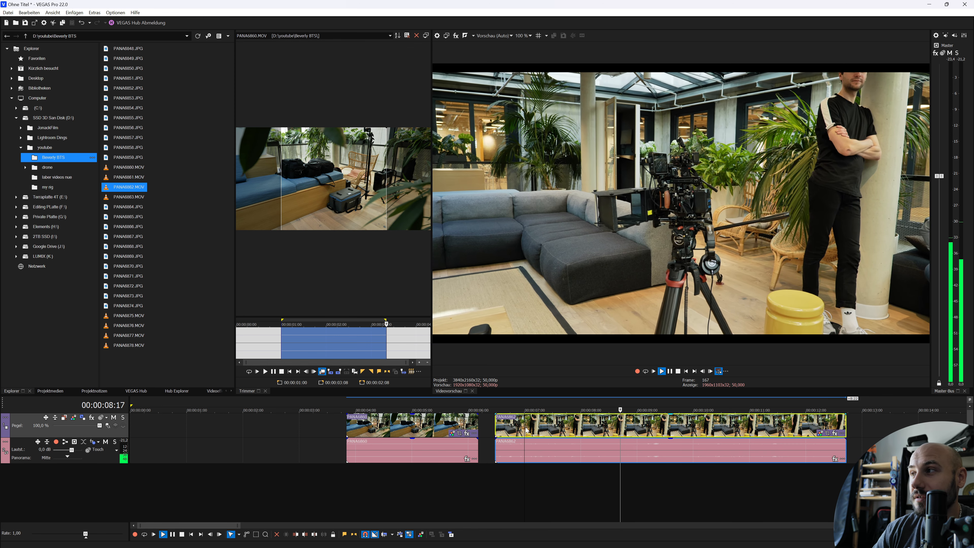
pyautogui.press('Return')
# - Show the project media and check the video event properties of the PANA6862 clip
pyautogui.click(50, 391)
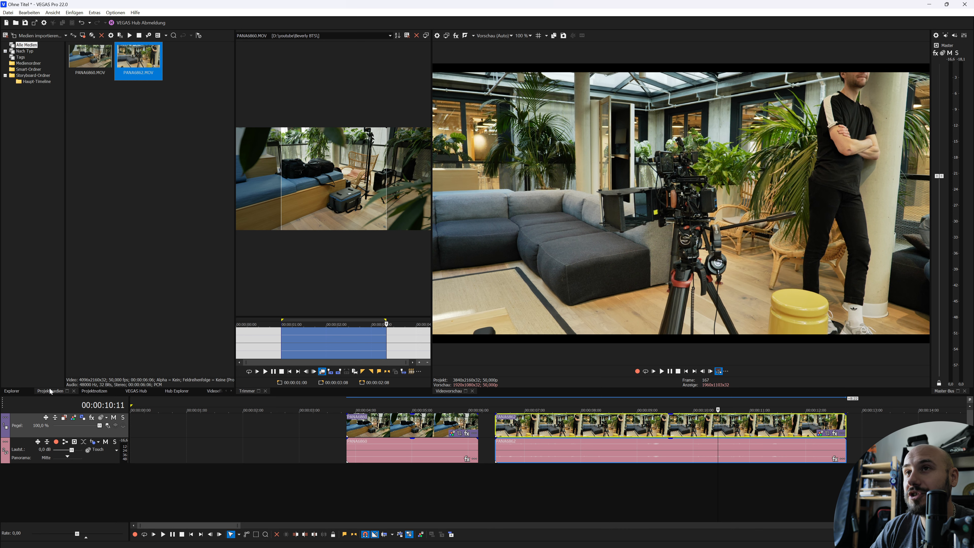
pyautogui.doubleClick(95, 64)
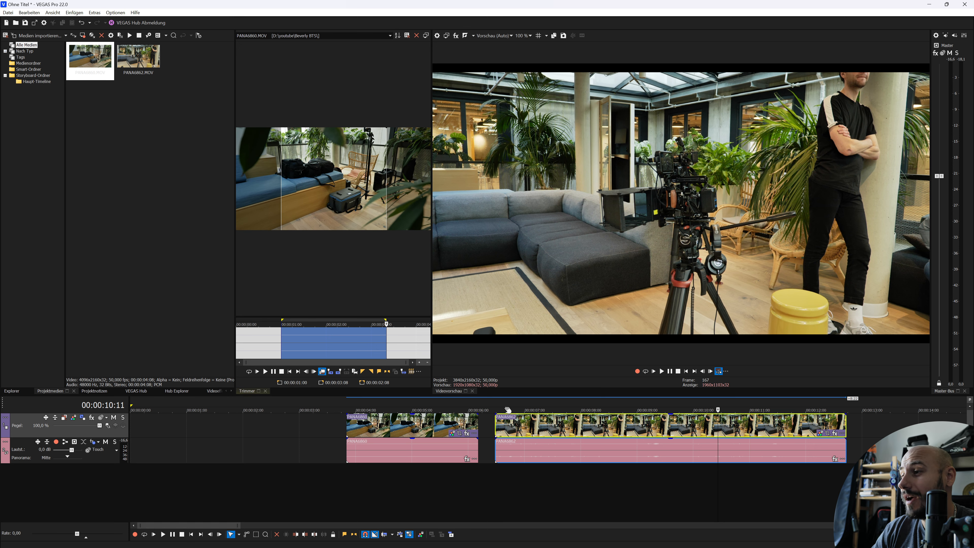
pyautogui.click(522, 427)
pyautogui.rightClick(522, 427)
pyautogui.click(546, 421)
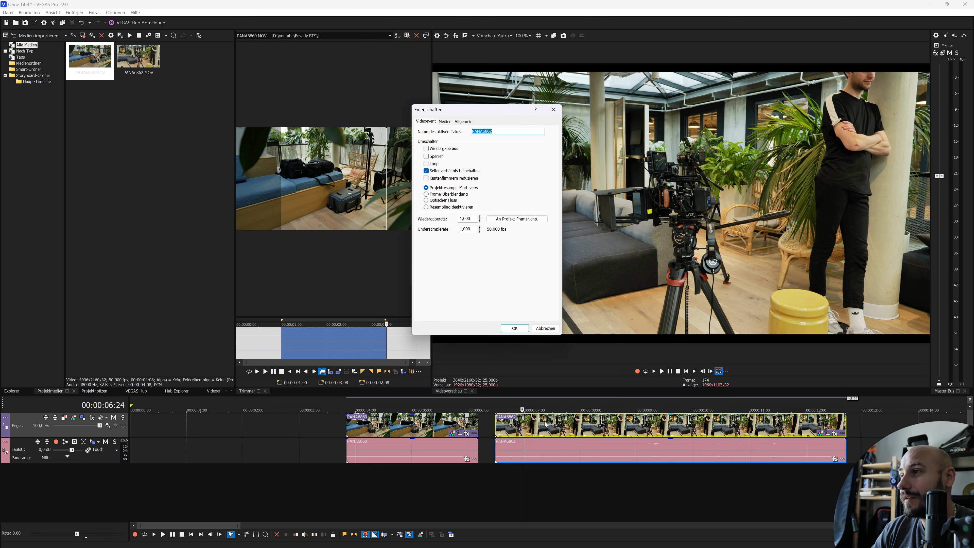
pyautogui.click(515, 329)
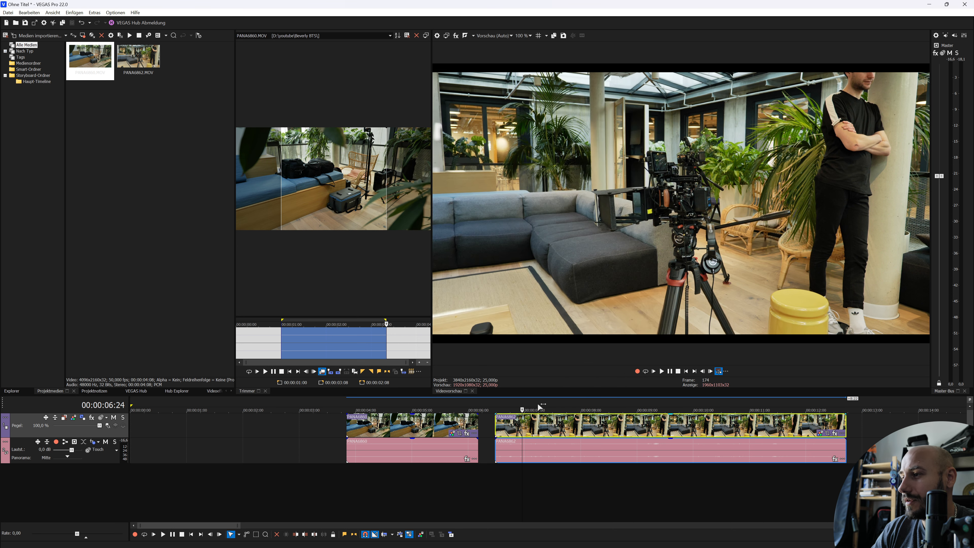
# - Play back the PANA6862 clip on the timeline from near its start to check its motion
pyautogui.scroll(-3, 511, 423)
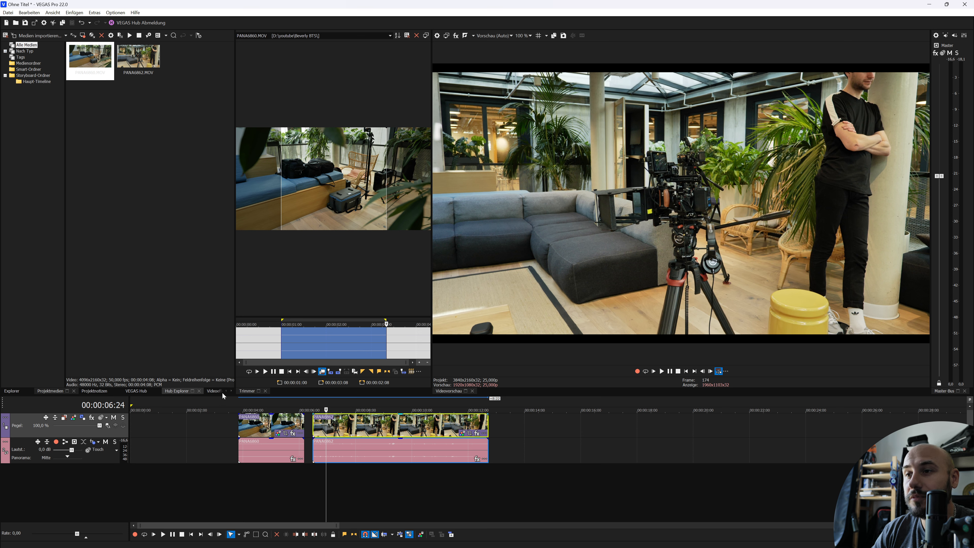
pyautogui.click(231, 391)
pyautogui.click(231, 391)
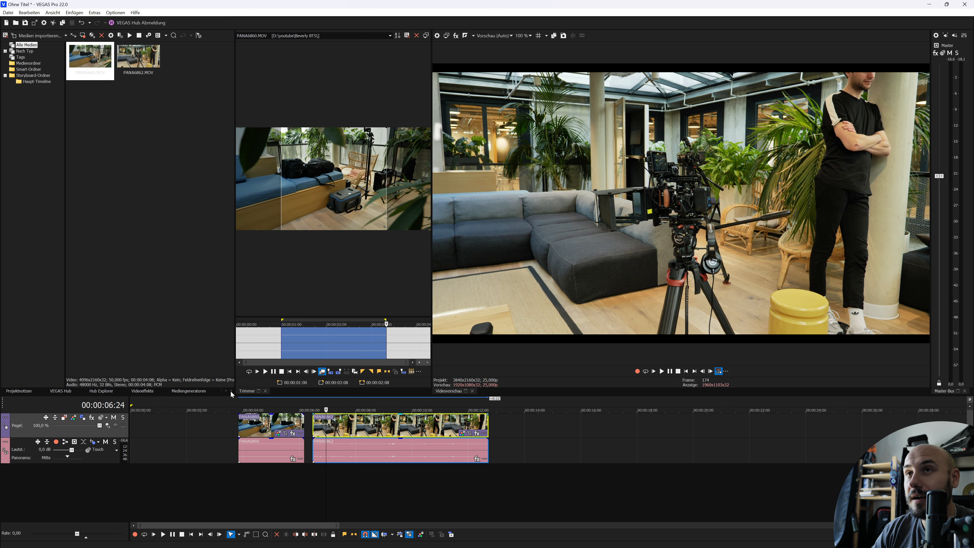
pyautogui.click(318, 425)
pyautogui.press('space')
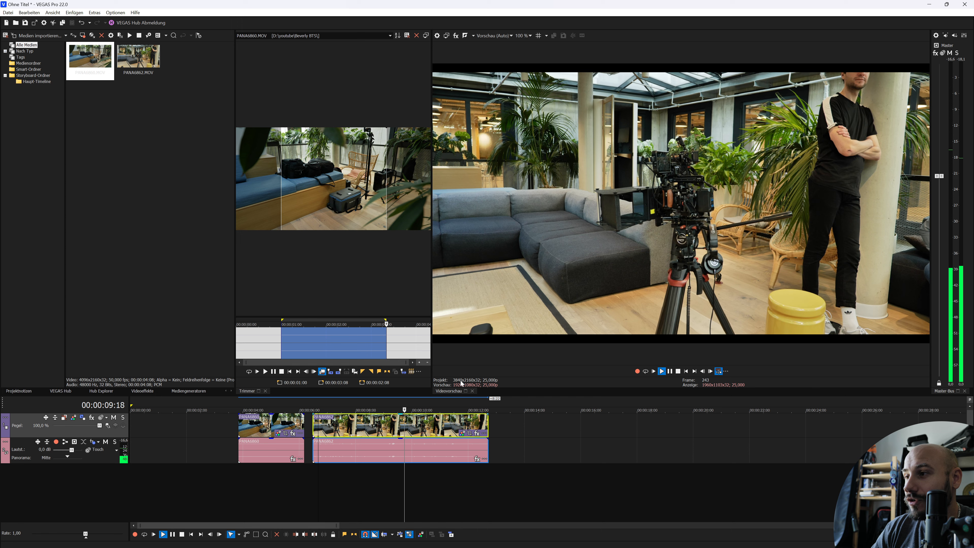
pyautogui.press('Return')
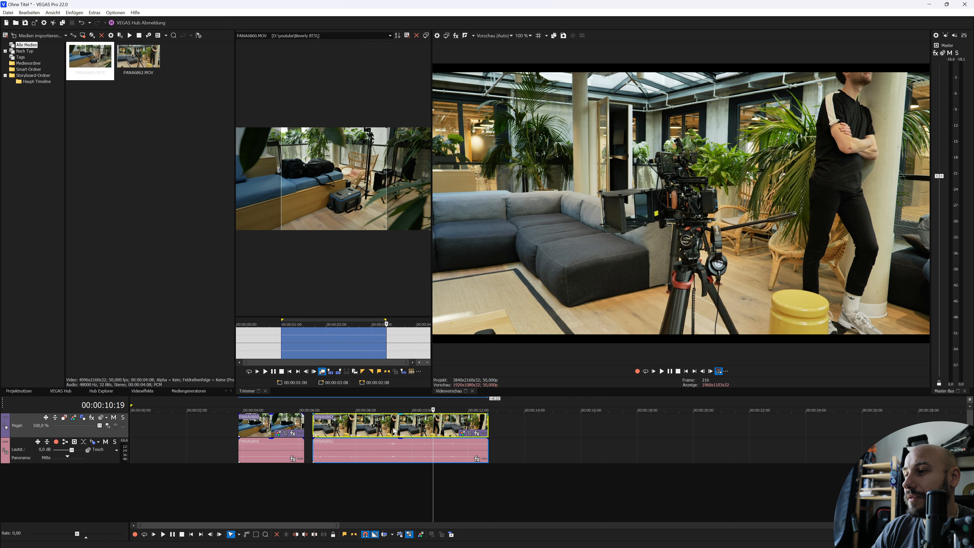
# - Recheck the resample mode and playback rate in the PANA6862 clip's event properties
pyautogui.click(393, 430)
pyautogui.rightClick(393, 429)
pyautogui.click(413, 407)
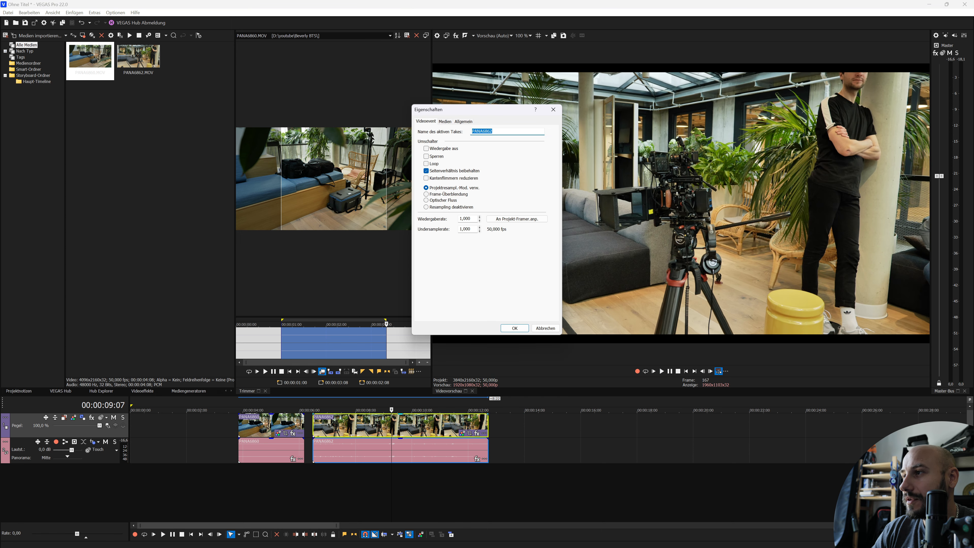
pyautogui.click(515, 329)
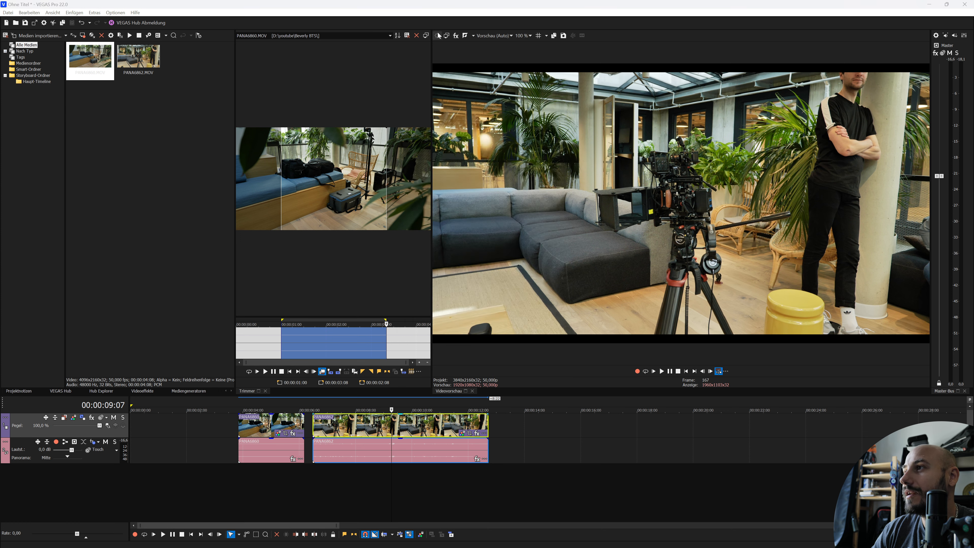
# - Set the project frame rate to 50,000 (Double-PAL) and apply the project properties
pyautogui.click(437, 35)
pyautogui.click(574, 154)
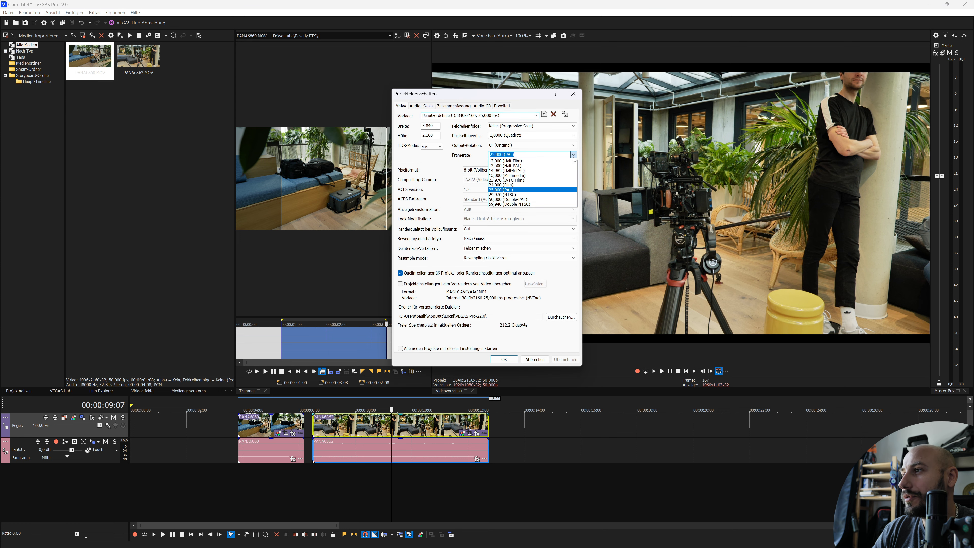
pyautogui.click(531, 194)
pyautogui.click(566, 360)
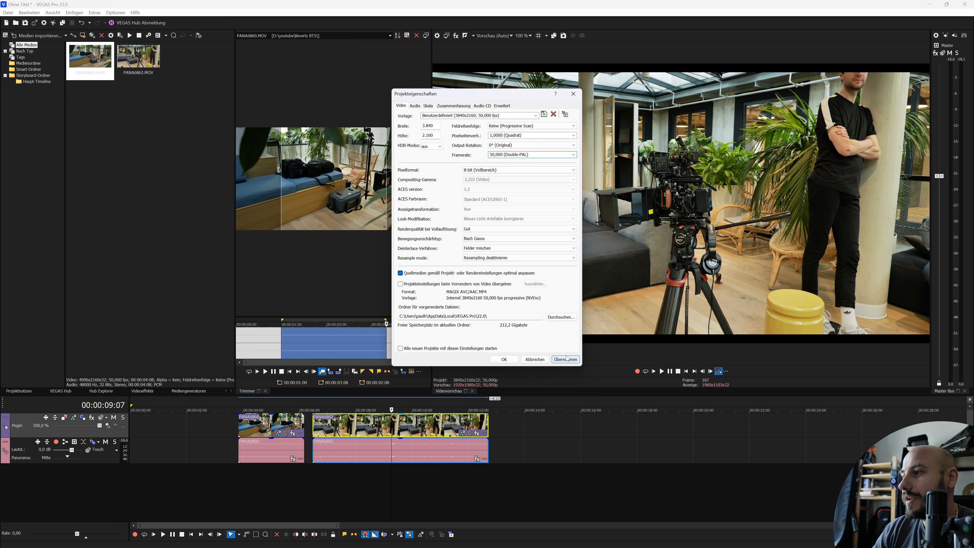
pyautogui.click(504, 359)
# - Play the PANA6862 clip from about 00:00:07:00 to judge it at the new frame rate
pyautogui.click(328, 427)
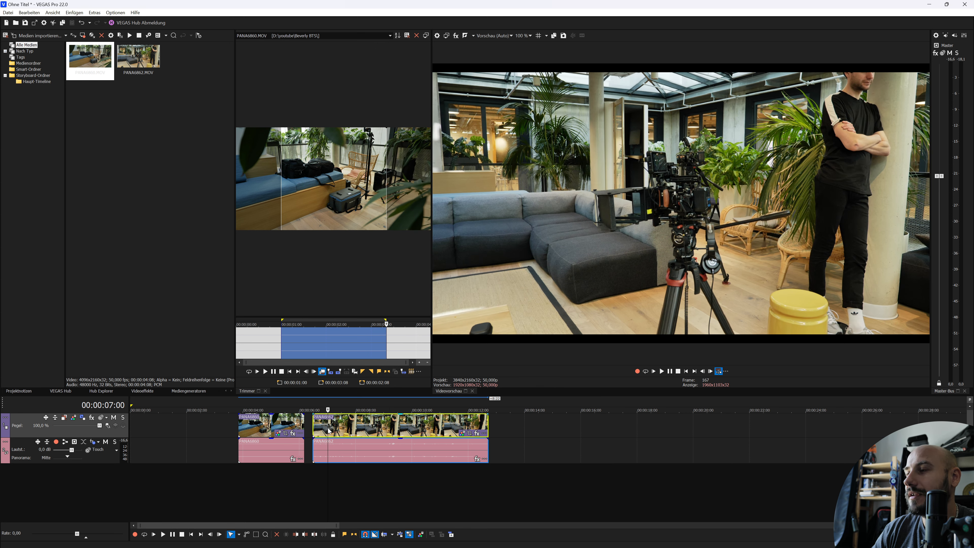
pyautogui.press('space')
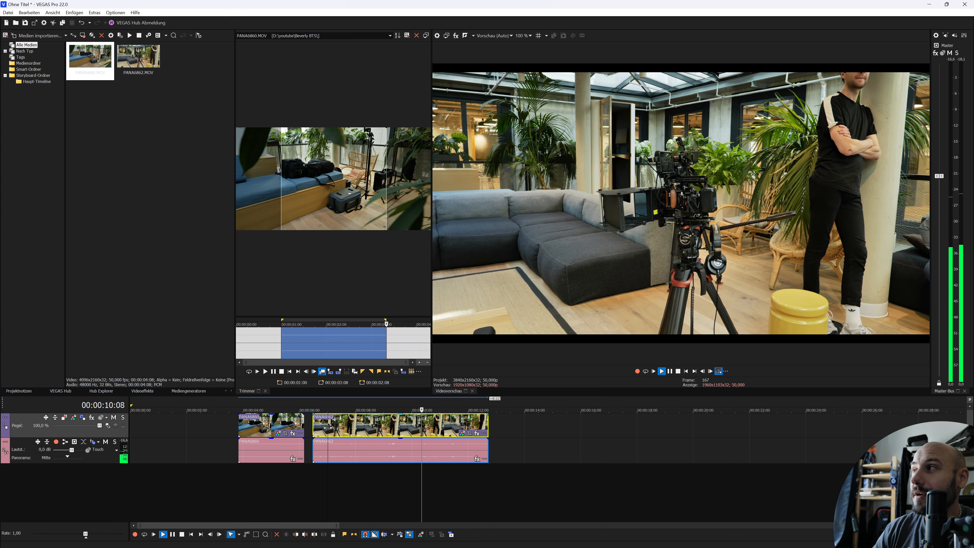
pyautogui.press('space')
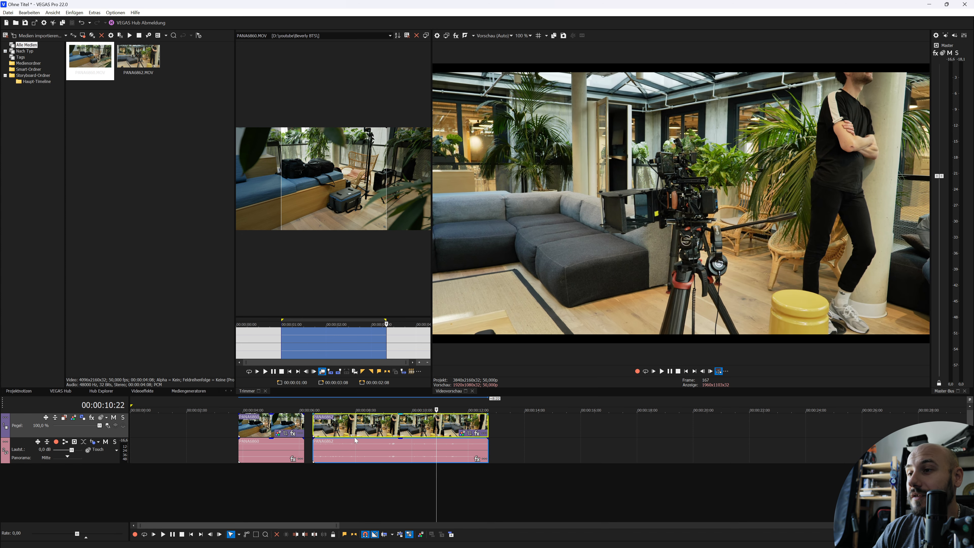
pyautogui.click(324, 426)
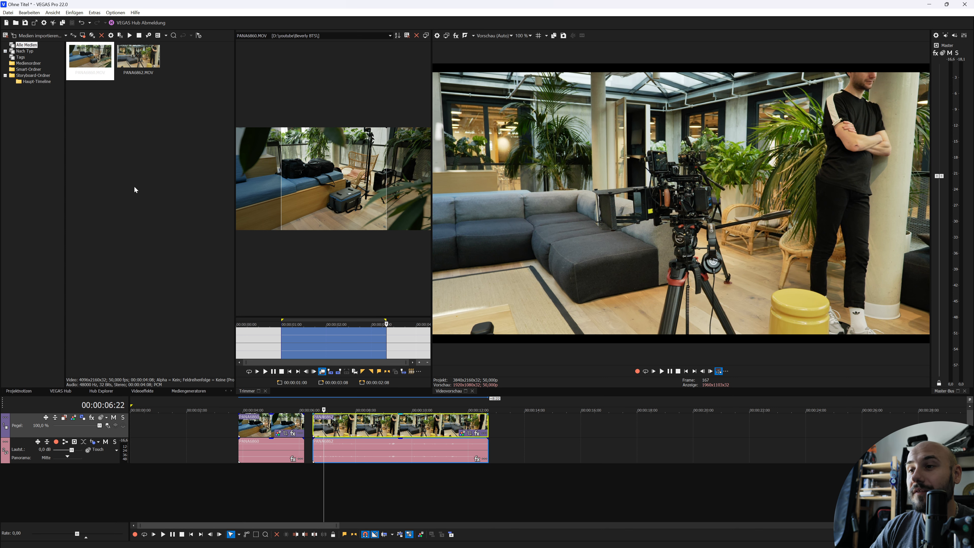
# - Create a new folder under Medienordner in the project media and name it "go pro or dji"
pyautogui.click(501, 432)
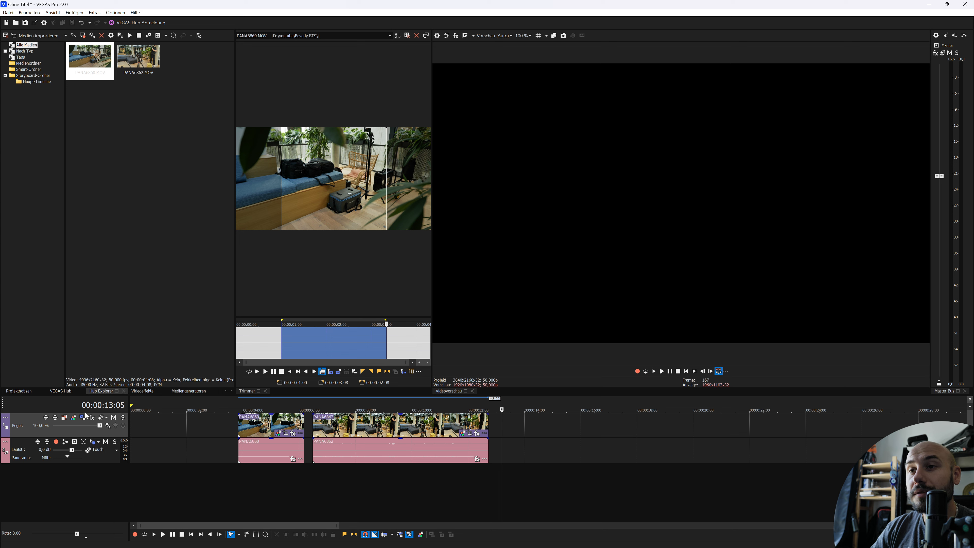
pyautogui.click(200, 393)
pyautogui.click(225, 390)
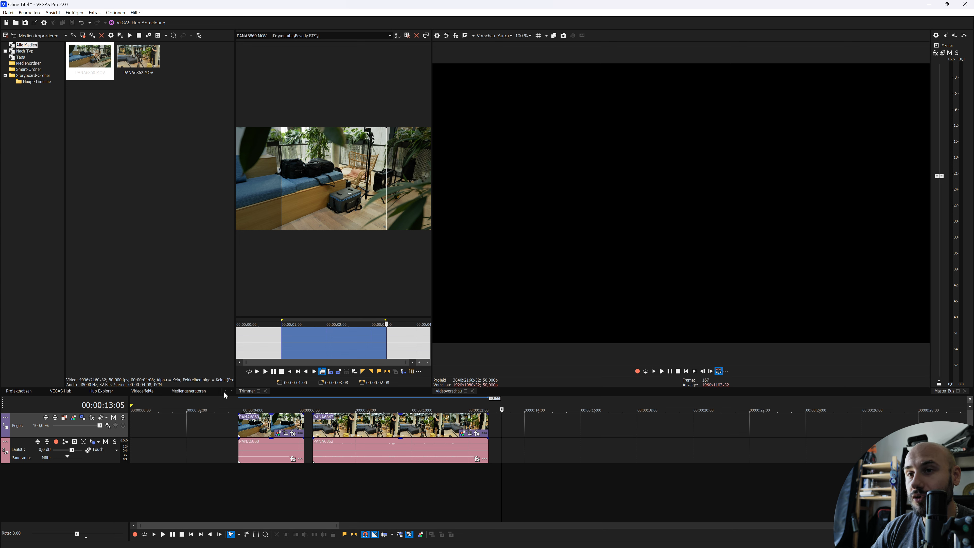
pyautogui.rightClick(27, 63)
pyautogui.click(46, 67)
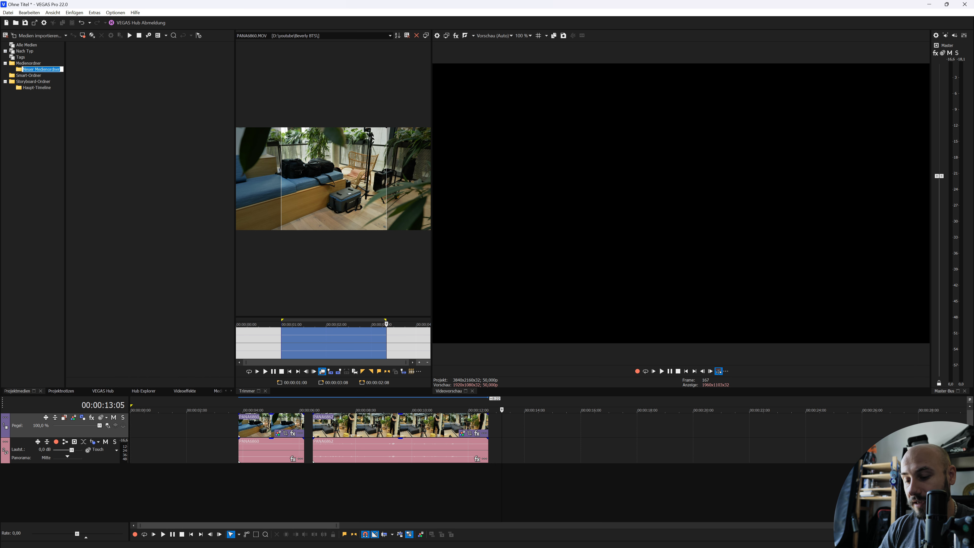
pyautogui.write('go pro or dj')
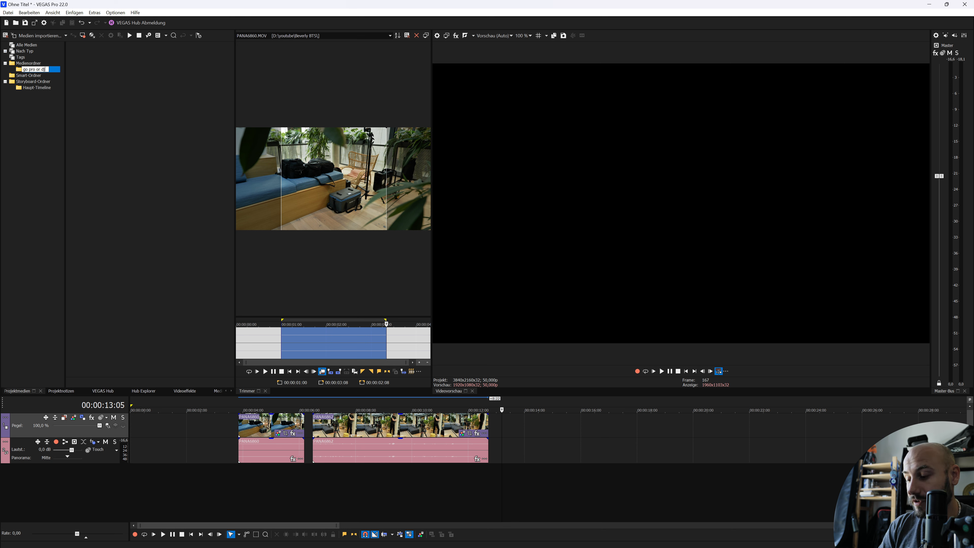
pyautogui.press('Return')
pyautogui.click(40, 35)
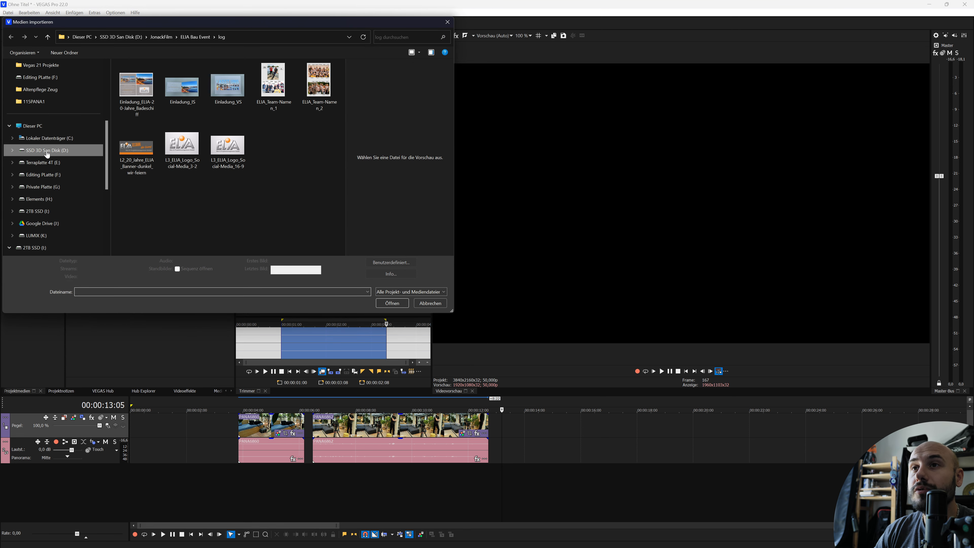
pyautogui.click(46, 187)
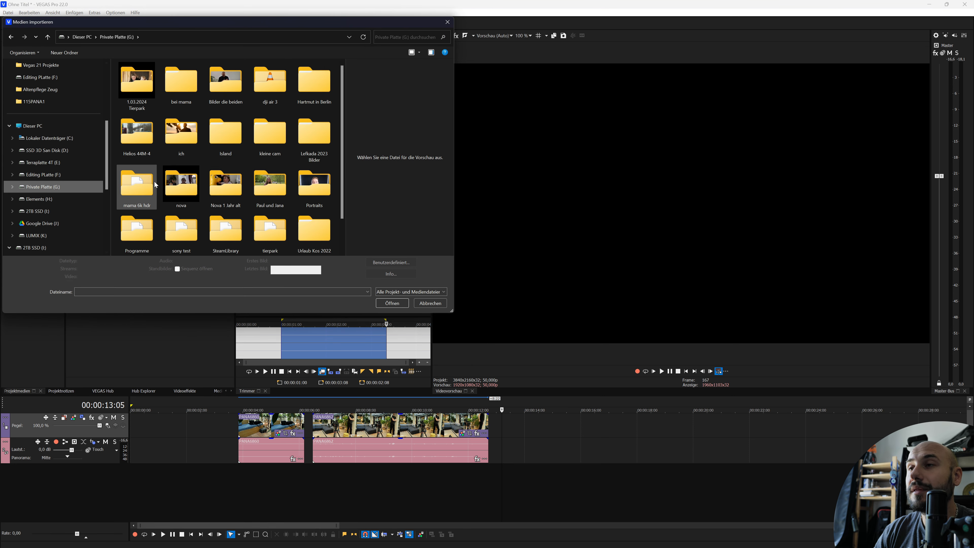
pyautogui.doubleClick(270, 81)
pyautogui.doubleClick(136, 81)
pyautogui.moveTo(90, 58); pyautogui.dragTo(497, 425)
# - Check the frame rate and colour space in the DJI drone clip's media properties, leaving the settings as they are
pyautogui.click(514, 425)
pyautogui.rightClick(513, 425)
pyautogui.click(537, 419)
pyautogui.click(445, 122)
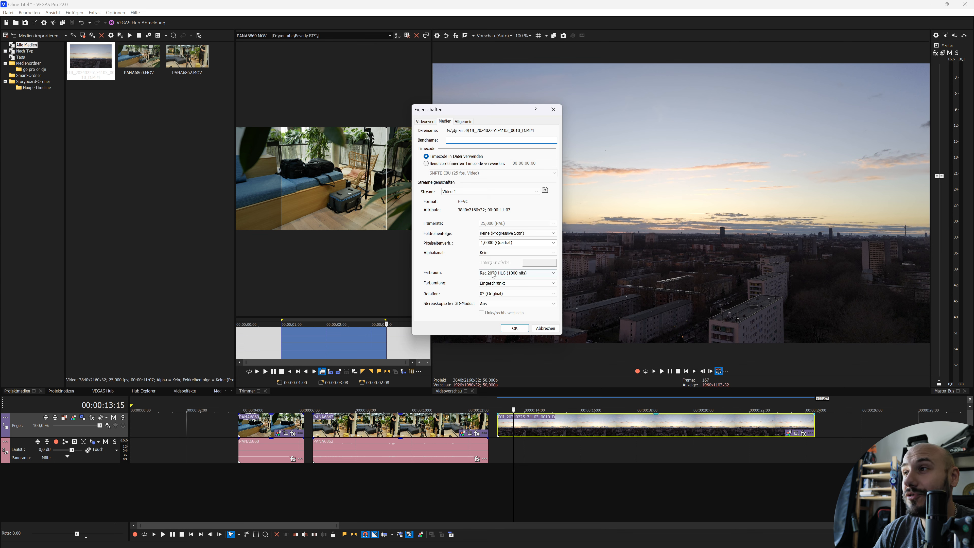
pyautogui.click(515, 328)
# - Play the DJI drone clip on the timeline and replay it from near its start to judge its motion
pyautogui.click(530, 424)
pyautogui.press('space')
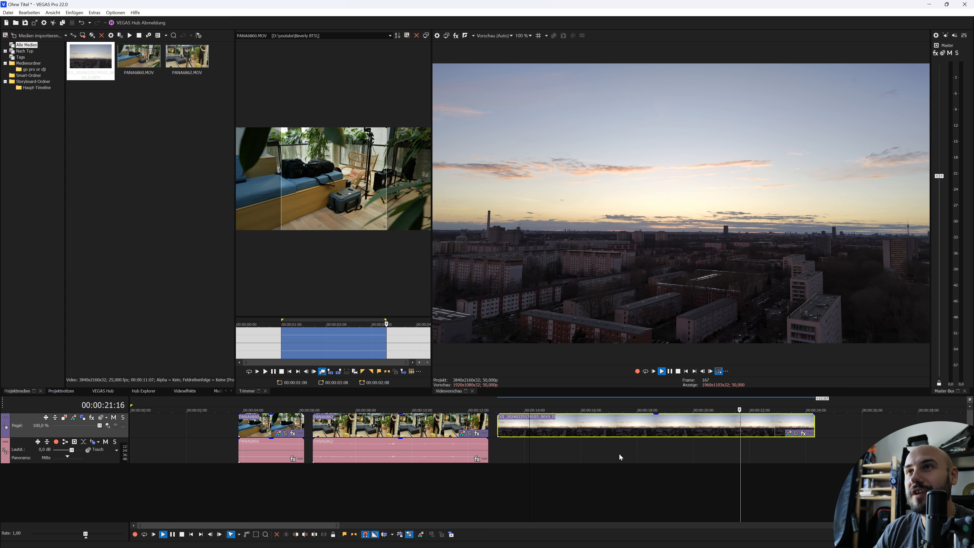
pyautogui.press('Return')
pyautogui.scroll(-2, 619, 453)
pyautogui.moveTo(453, 410); pyautogui.dragTo(337, 410)
pyautogui.press('space')
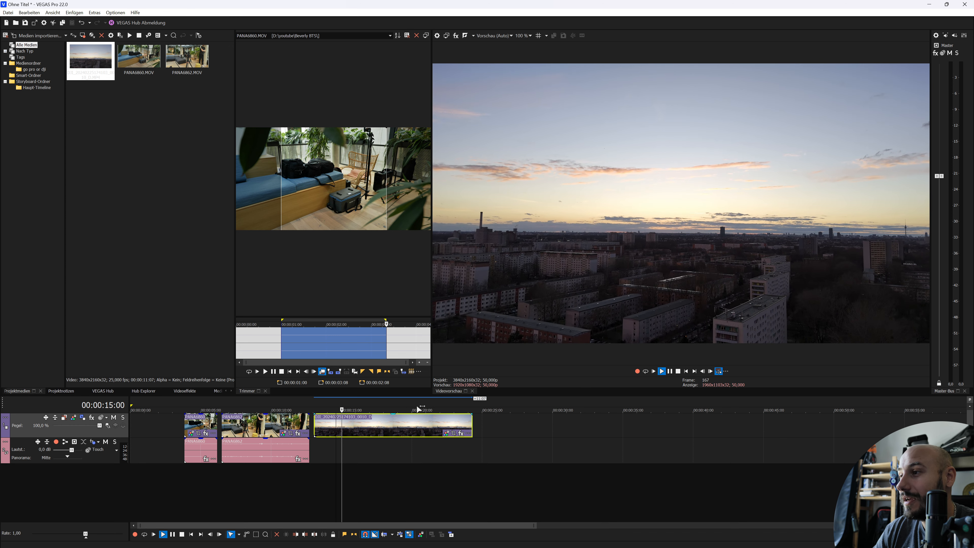
# - Set the video preview quality to Vorschau (Voll) and play the drone clip from near its start
pyautogui.click(495, 35)
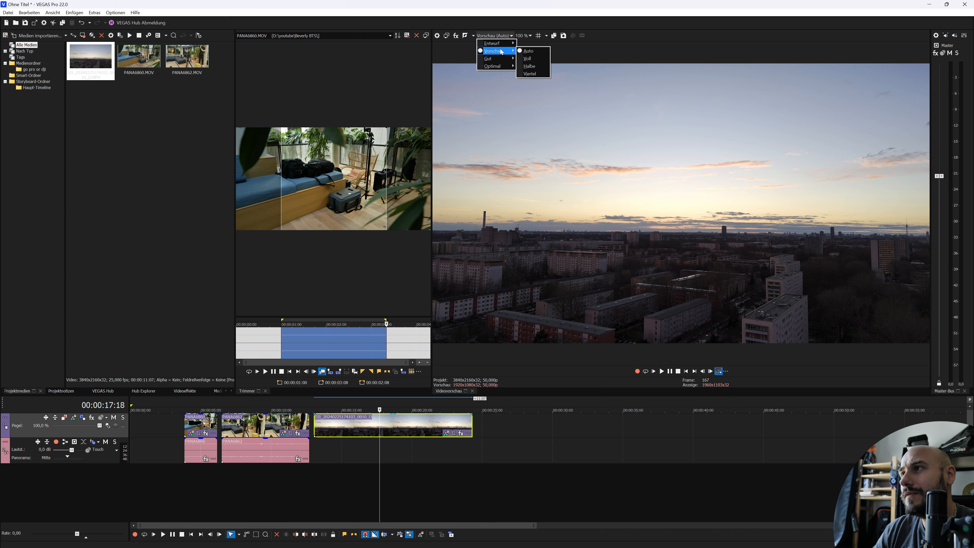
pyautogui.click(527, 59)
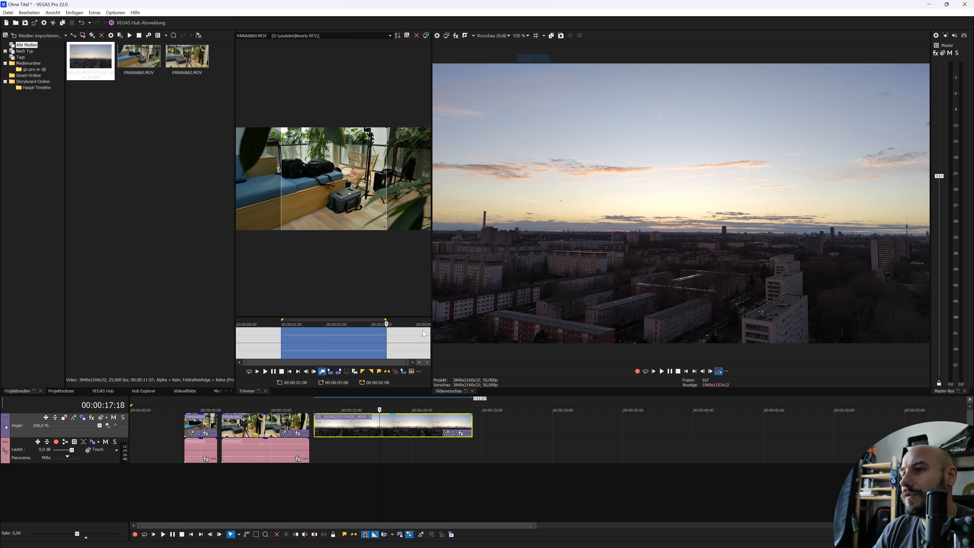
pyautogui.click(330, 427)
pyautogui.press('space')
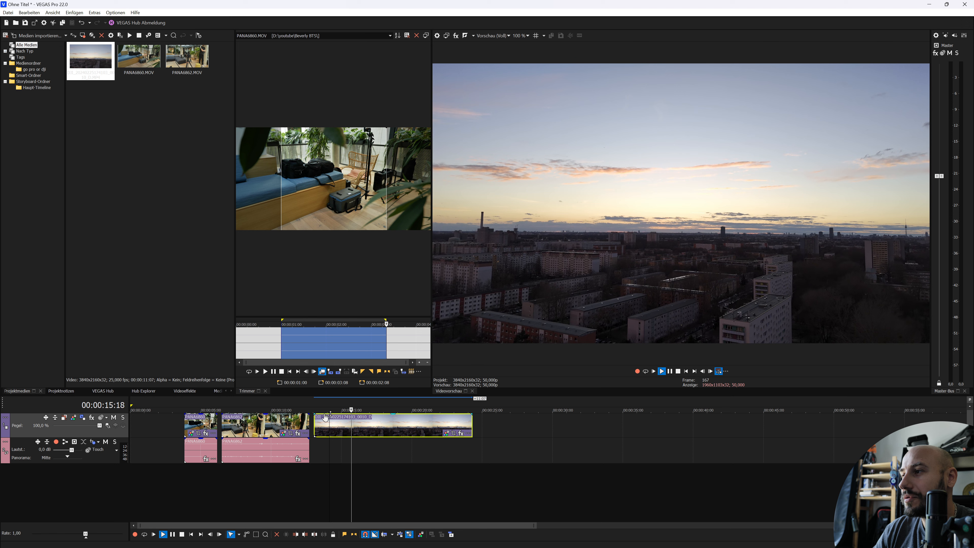
pyautogui.press('space')
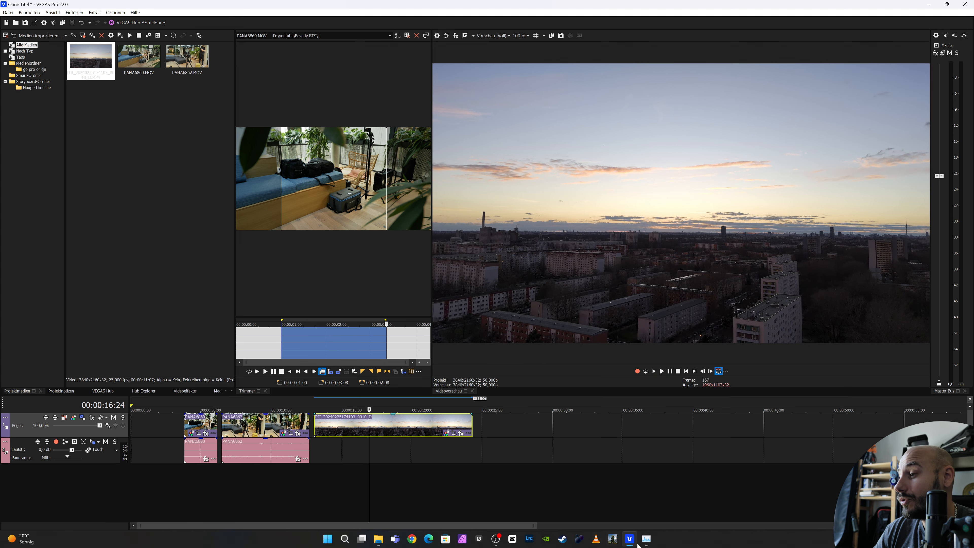
# - Switch to Task Manager to inspect CPU, memory and GPU 0 performance, and return to VEGAS Pro to play the drone clip further
pyautogui.click(648, 541)
pyautogui.click(158, 123)
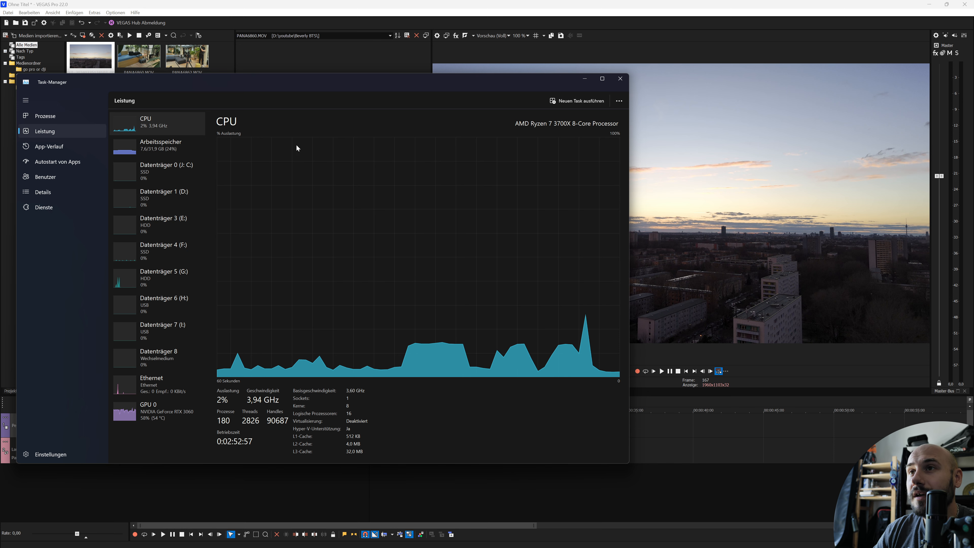
pyautogui.click(162, 155)
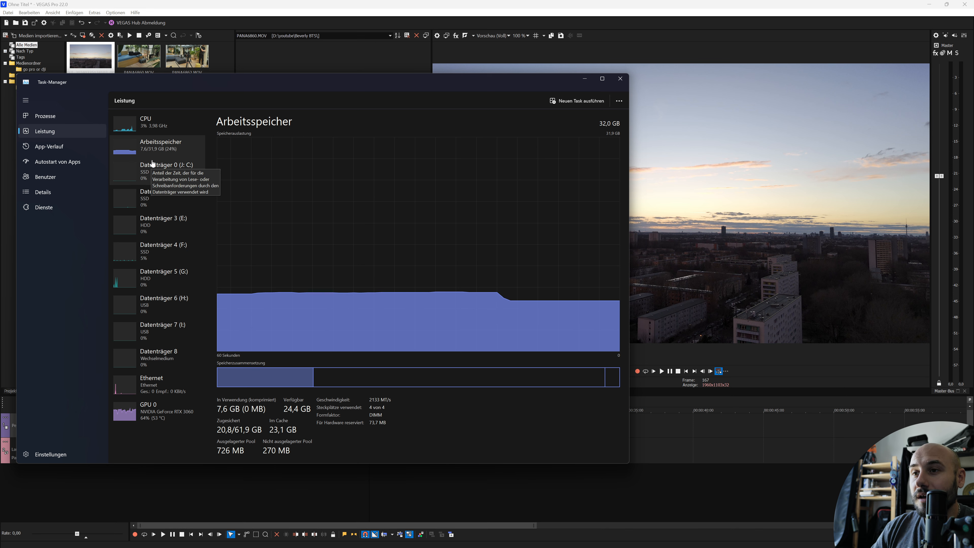
pyautogui.click(184, 414)
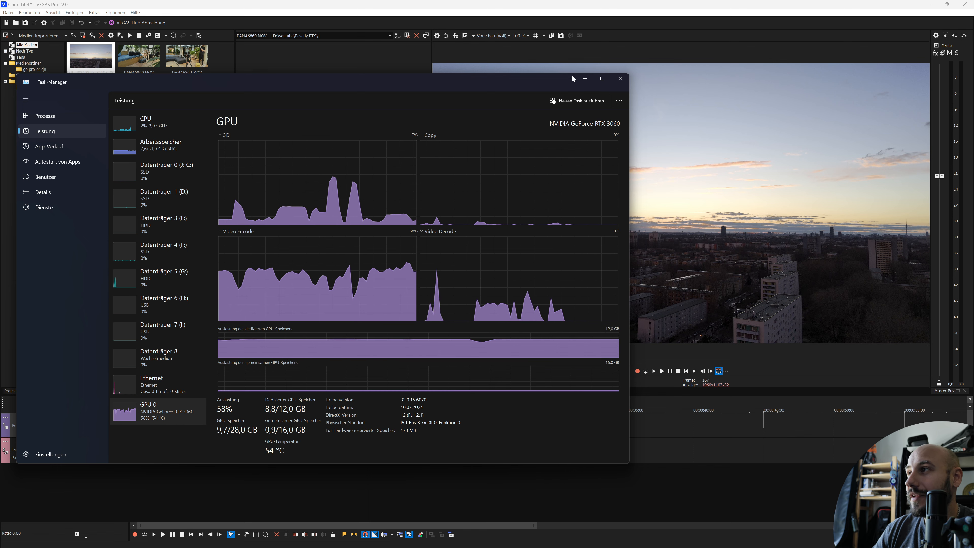
pyautogui.click(585, 78)
pyautogui.press('space')
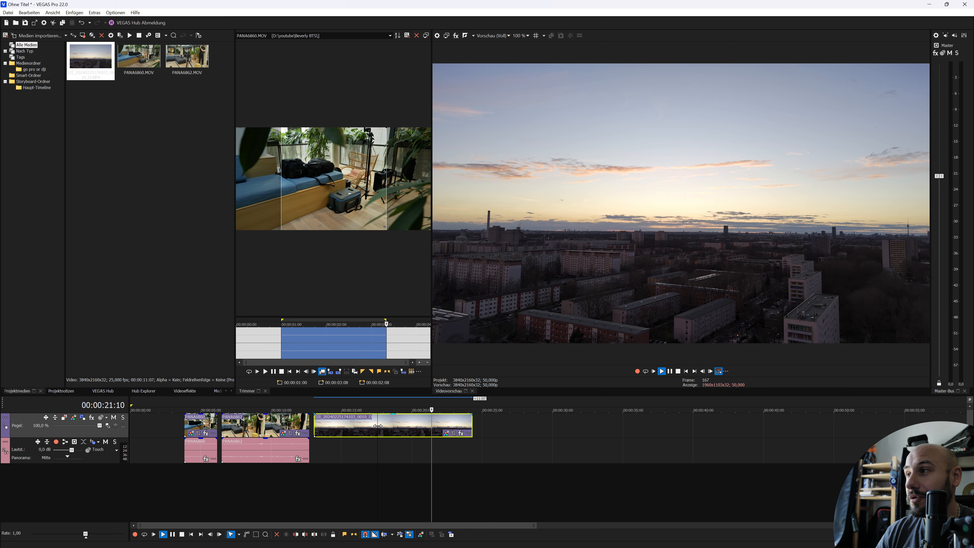
pyautogui.press('space')
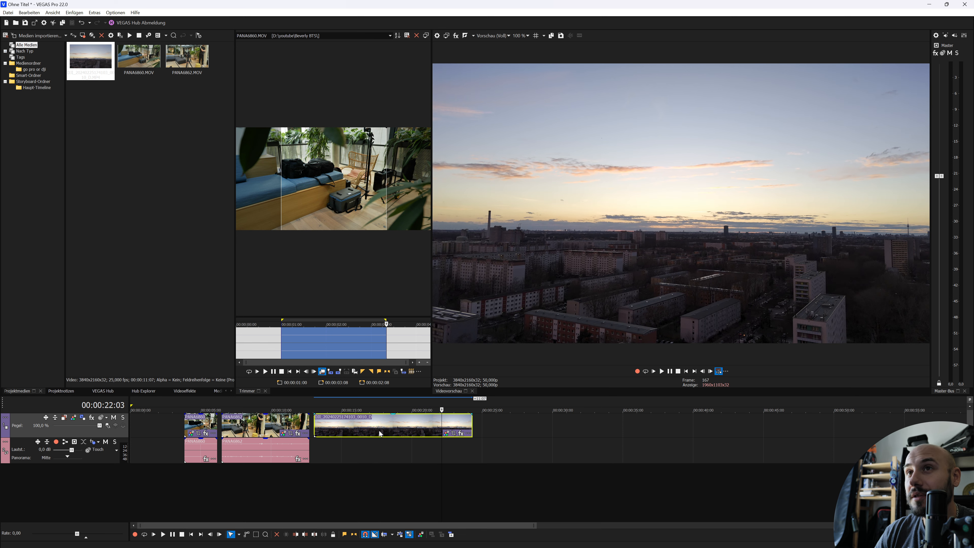
# - Start a media import and browse to the 100GOPRO folder inside Lefkada 2023 Bilder\goPro on Private Platte (G:)
pyautogui.click(33, 69)
pyautogui.click(40, 35)
pyautogui.click(47, 37)
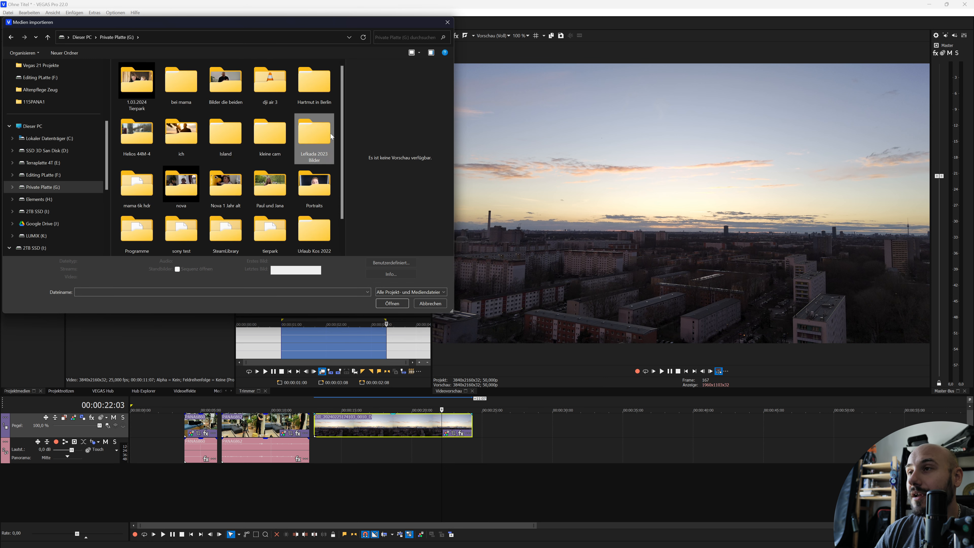
pyautogui.doubleClick(306, 153)
pyautogui.doubleClick(288, 140)
pyautogui.doubleClick(137, 82)
# - Look through the GoPro files in 100GOPRO and import the clip GH011395.MP4
pyautogui.scroll(-5, 195, 172)
pyautogui.scroll(-10, 195, 172)
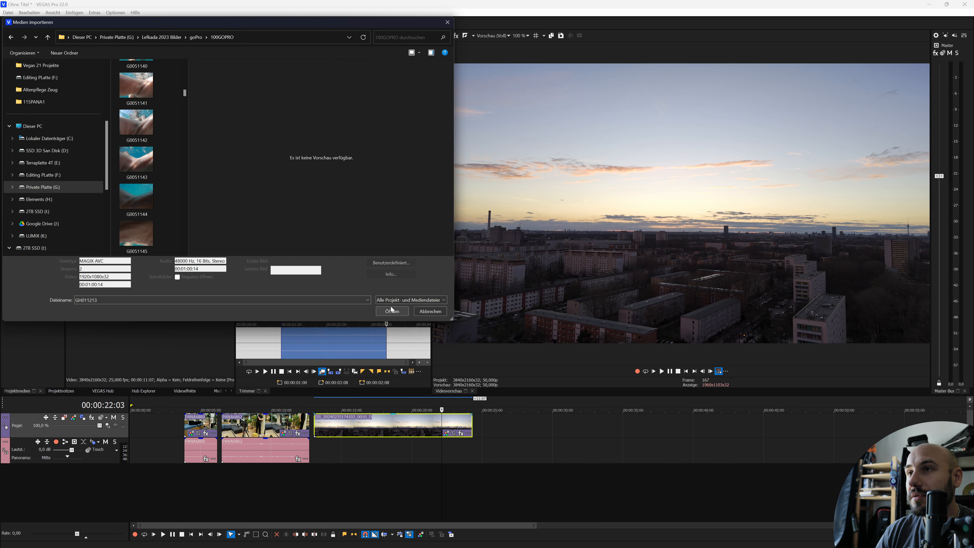
pyautogui.moveTo(188, 100); pyautogui.dragTo(345, 104)
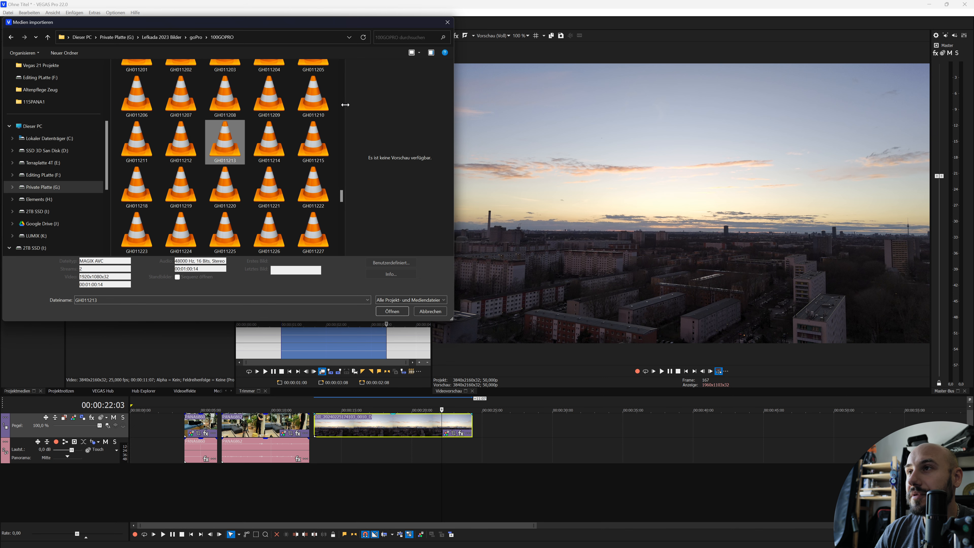
pyautogui.click(308, 95)
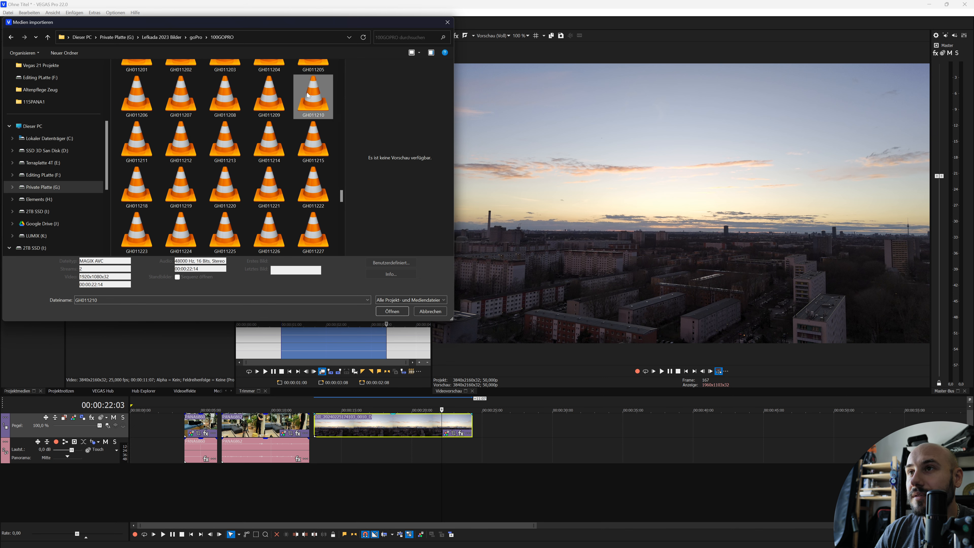
pyautogui.scroll(10, 193, 119)
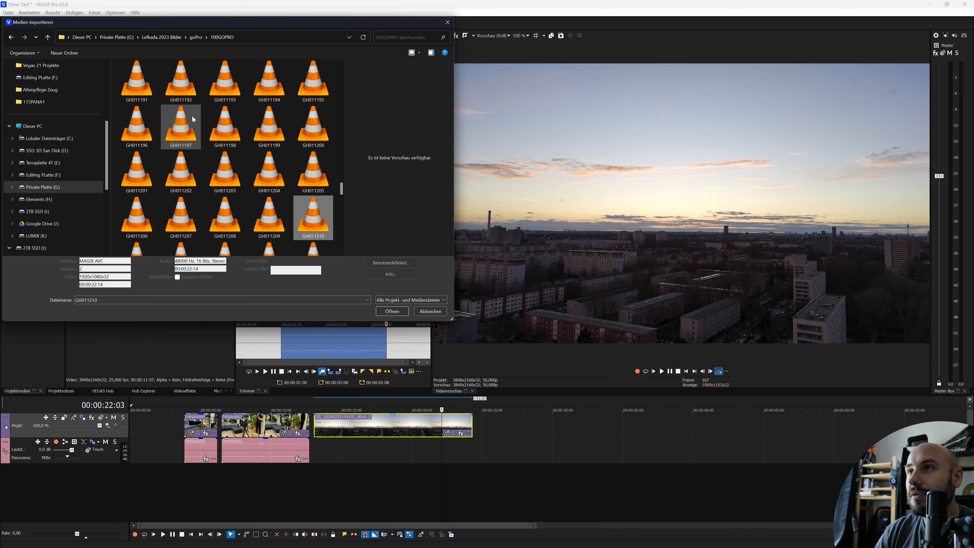
pyautogui.scroll(-10, 219, 146)
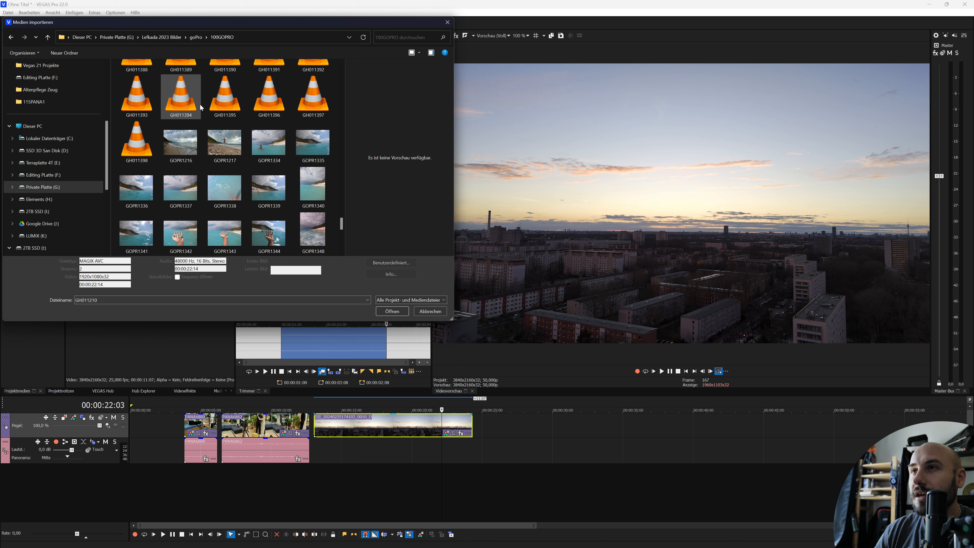
pyautogui.click(404, 314)
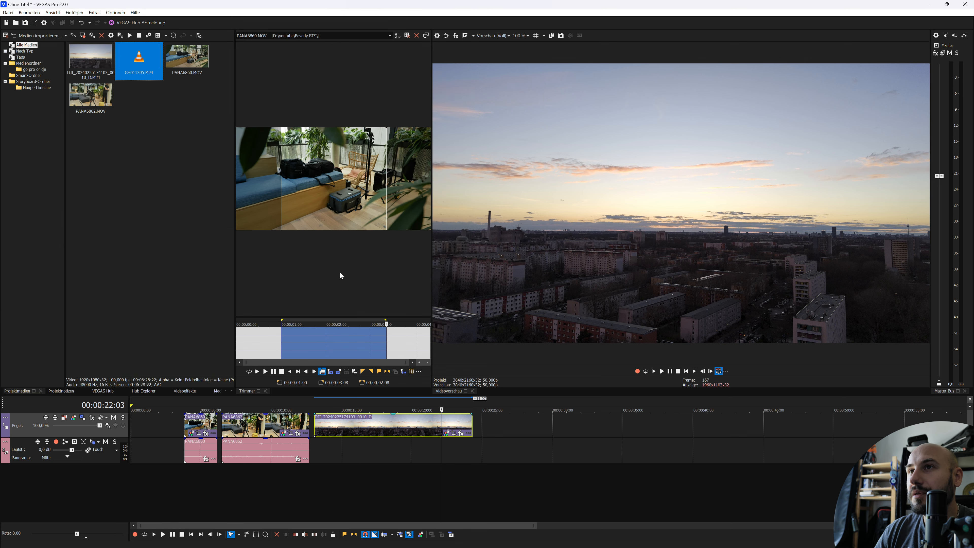
# - Import the GoPro clips GH011207, GH011212 and GH011213, and place GH011212 on the timeline after the drone clip at about 00:00:25:00
pyautogui.click(38, 35)
pyautogui.scroll(-15, 216, 165)
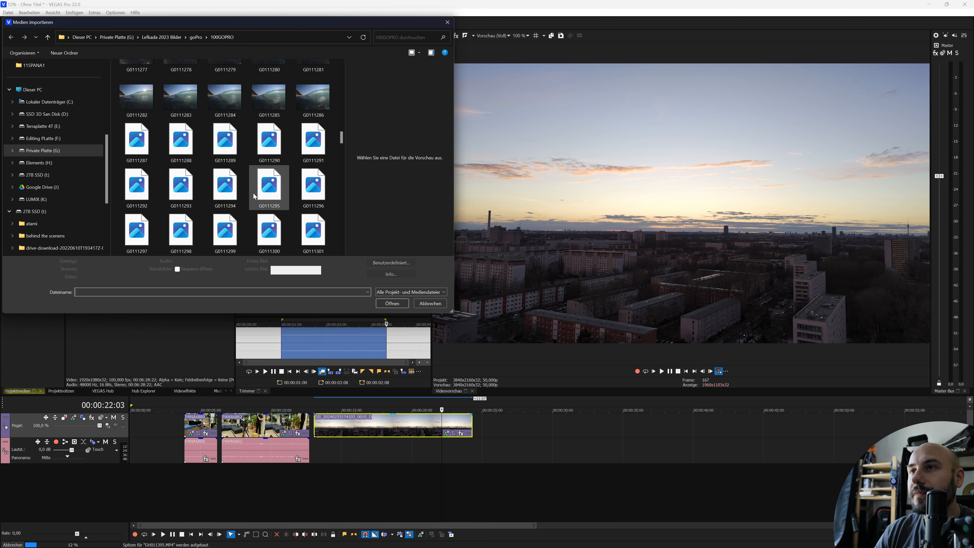
pyautogui.click(221, 145)
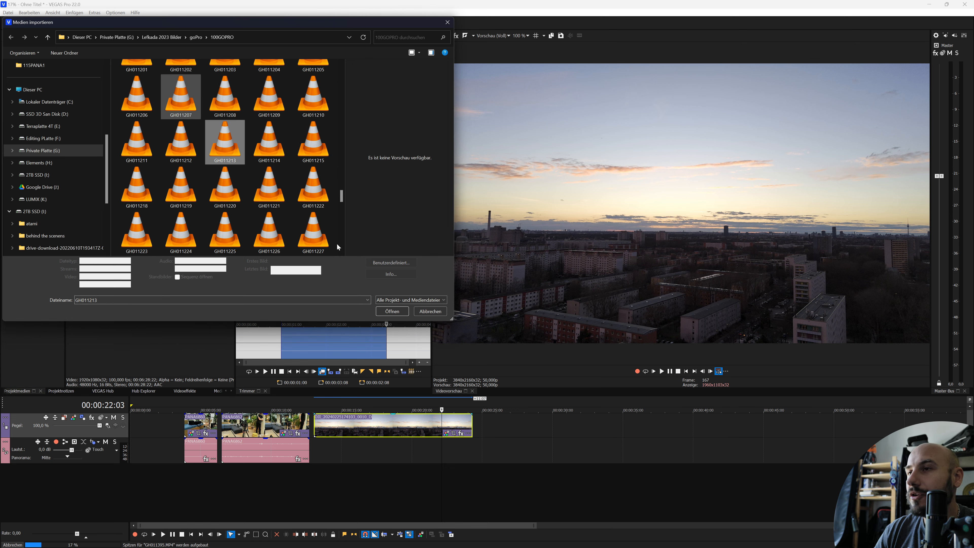
pyautogui.click(392, 311)
# - Play the GH011212 clip from about 00:00:25:18 and scrub back through it to judge its motion
pyautogui.click(493, 431)
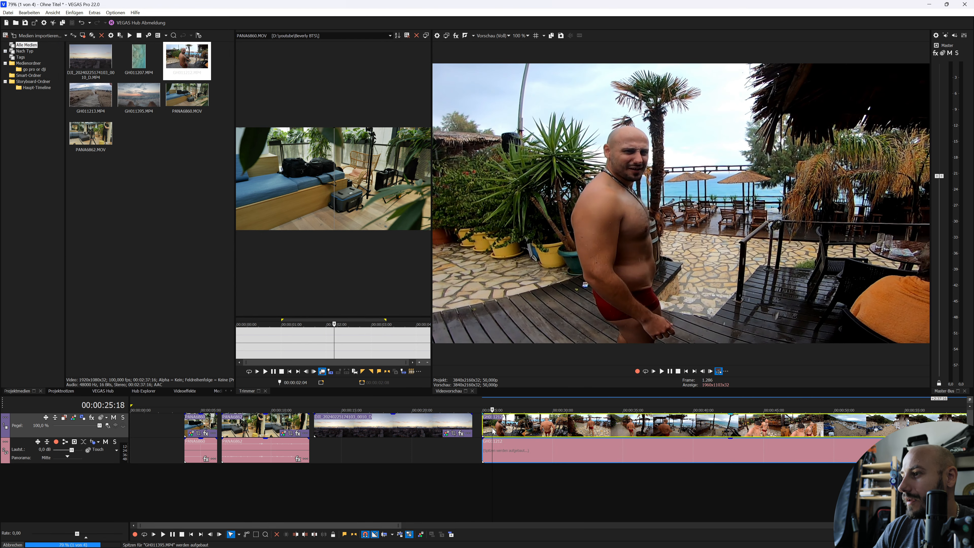
pyautogui.press('space')
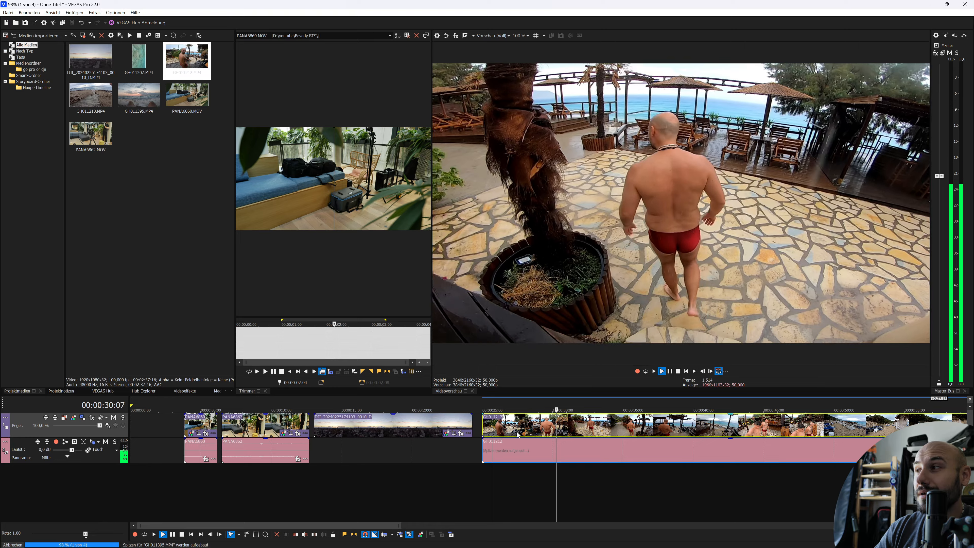
pyautogui.press('space')
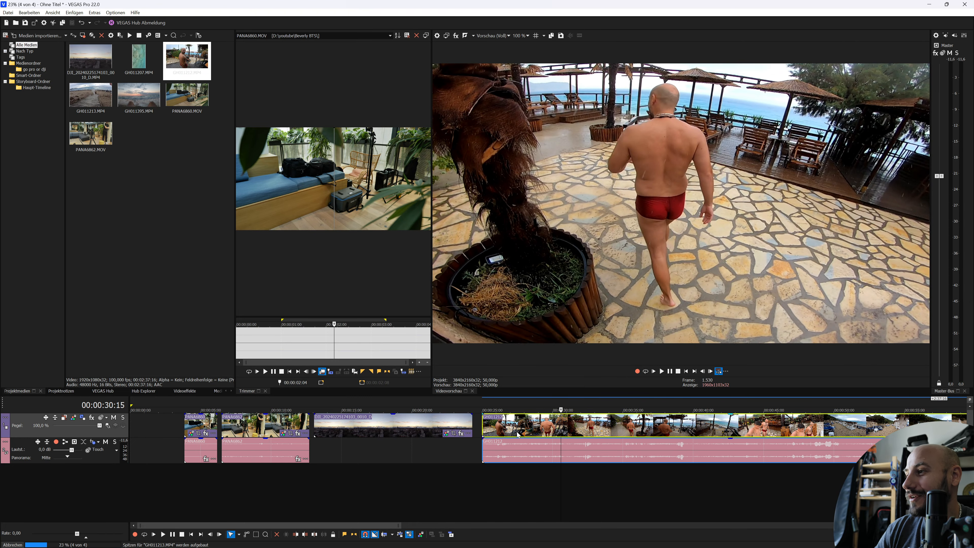
pyautogui.press('space')
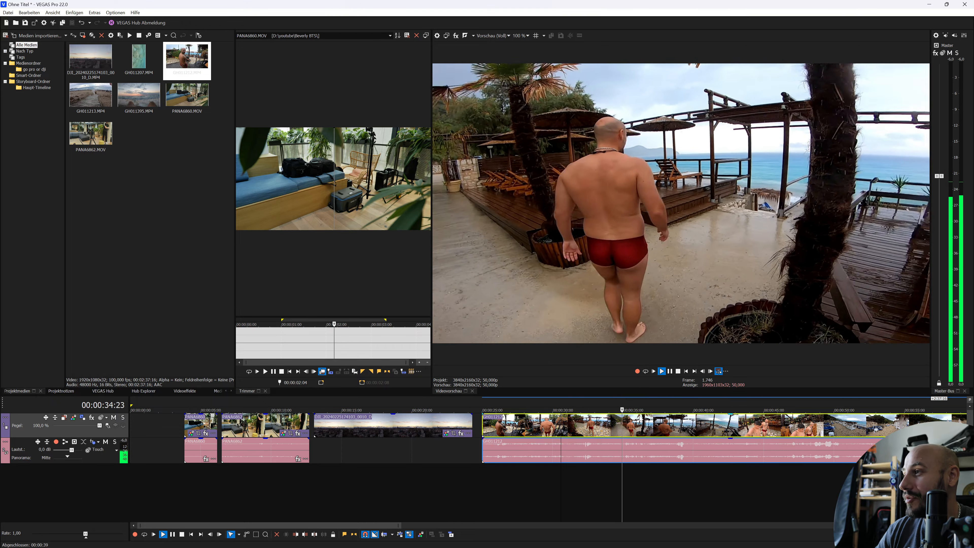
pyautogui.press('space')
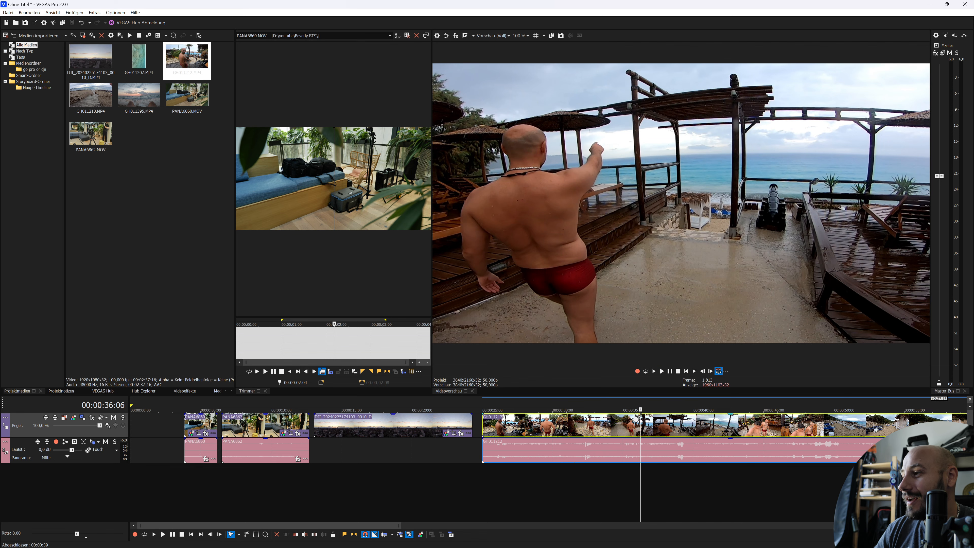
pyautogui.click(544, 427)
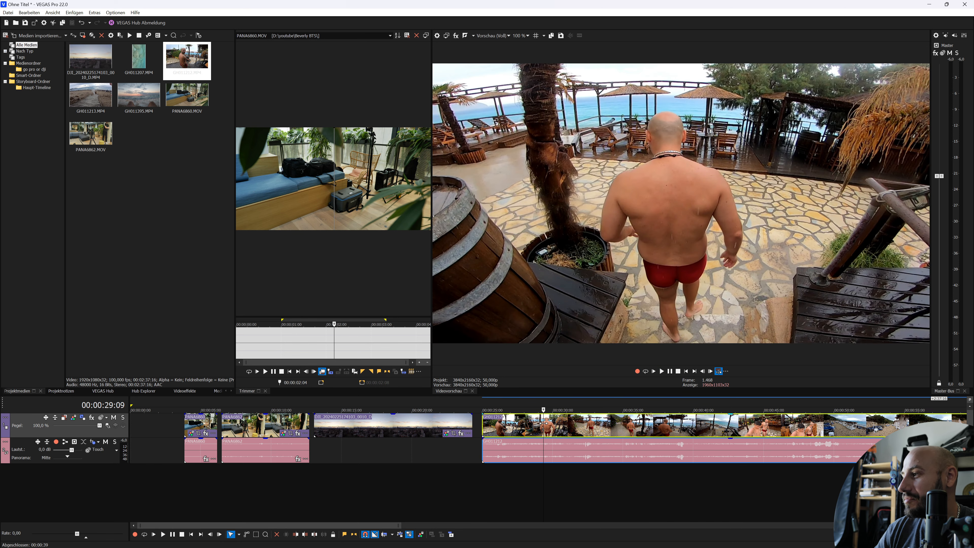
pyautogui.click(622, 422)
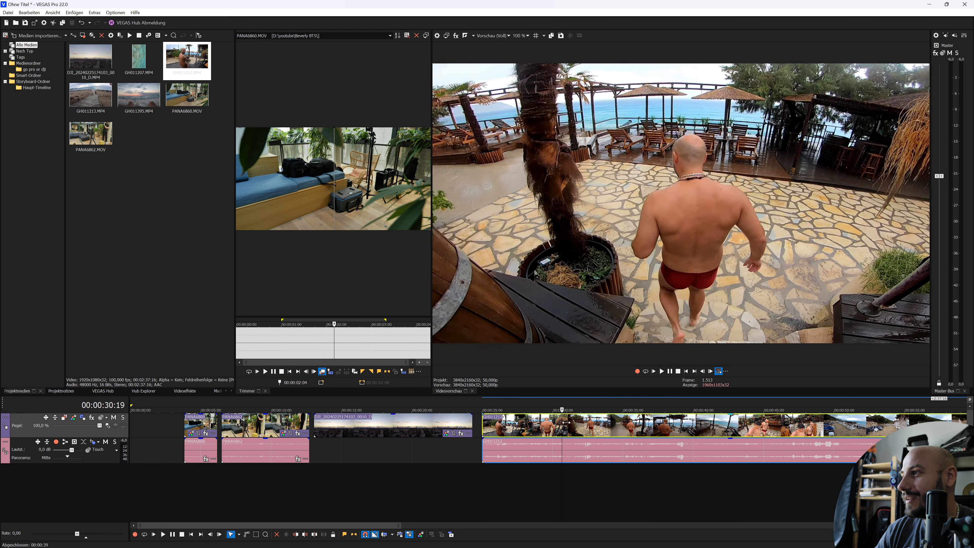
pyautogui.moveTo(622, 422); pyautogui.dragTo(562, 423)
# - Try matching the playback rate of the GH011212 event to the project frames in its event properties
pyautogui.rightClick(538, 423)
pyautogui.click(556, 419)
pyautogui.click(516, 219)
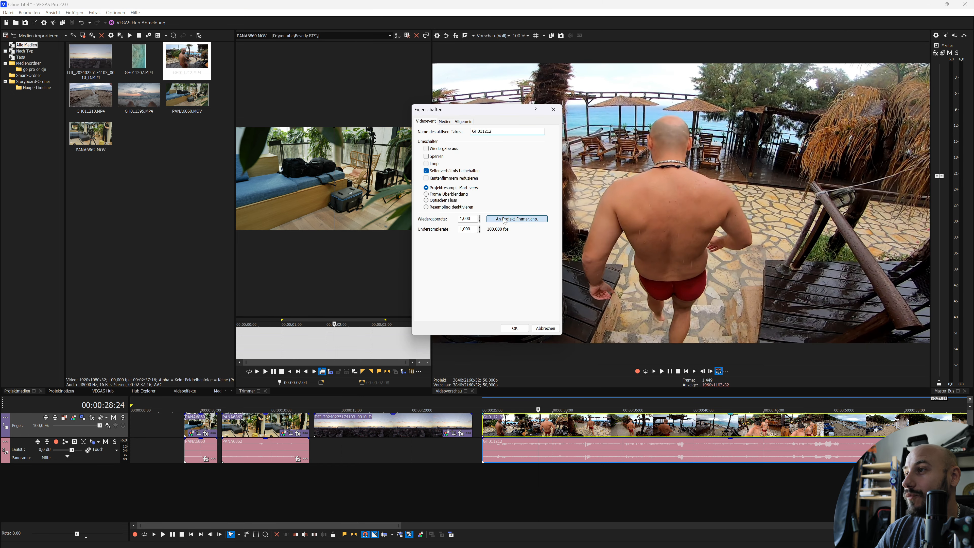
pyautogui.click(552, 329)
# - Split the GH011212 video event at two points, the second at about 00:00:33:07, and delete its opening piece
pyautogui.click(551, 423)
pyautogui.press('s')
pyautogui.click(602, 423)
pyautogui.press('s')
pyautogui.click(599, 423)
pyautogui.click(508, 418)
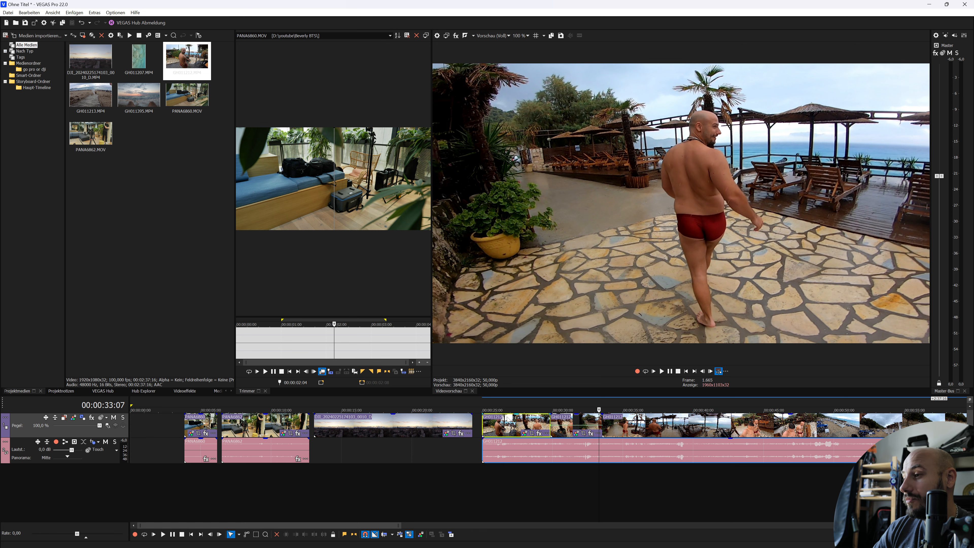
pyautogui.press('Delete')
# - Split the GH011212 audio near the second video cut and delete the part before it
pyautogui.click(604, 447)
pyautogui.click(602, 447)
pyautogui.press('s')
pyautogui.click(538, 445)
pyautogui.press('Delete')
# - Place AudioClip20240731-1.mp3 from the VEGAS Hub content on the audio track and move the drone clip to its start
pyautogui.click(143, 390)
pyautogui.doubleClick(129, 98)
pyautogui.moveTo(129, 98); pyautogui.dragTo(624, 449)
pyautogui.click(314, 427)
pyautogui.moveTo(277, 429); pyautogui.dragTo(486, 429)
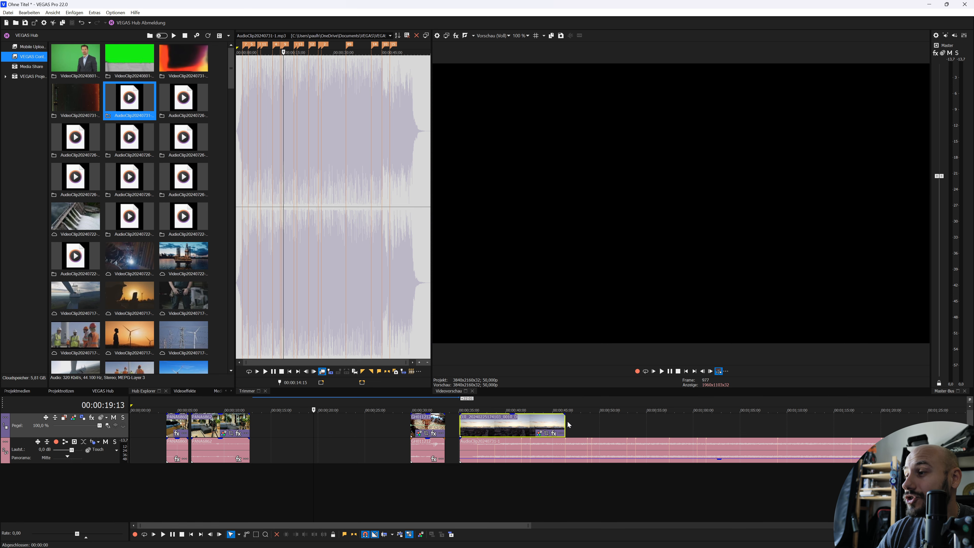
# - Trim the end of the drone clip so it lasts about 4 seconds, and shift the PANA6862 video event slightly later
pyautogui.moveTo(566, 425); pyautogui.dragTo(495, 425)
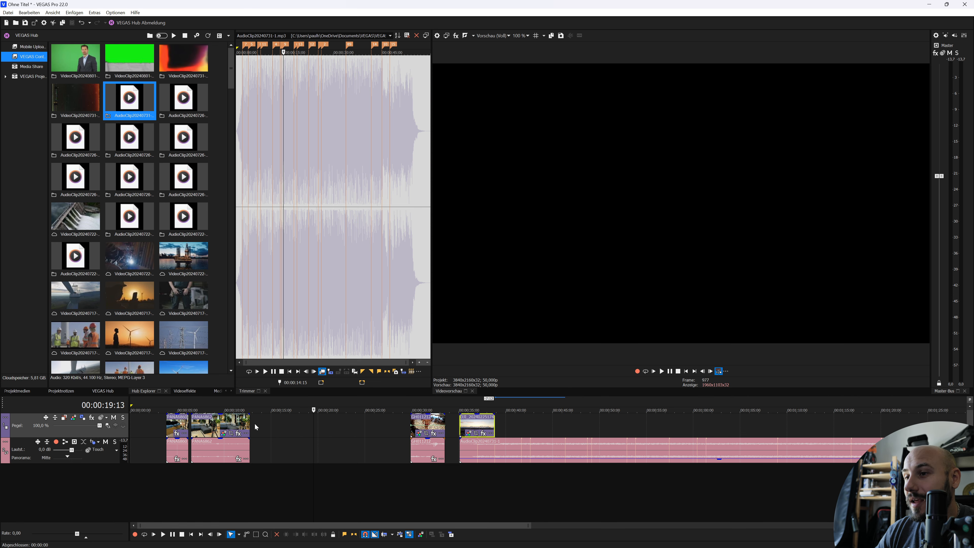
pyautogui.moveTo(250, 426); pyautogui.dragTo(265, 421)
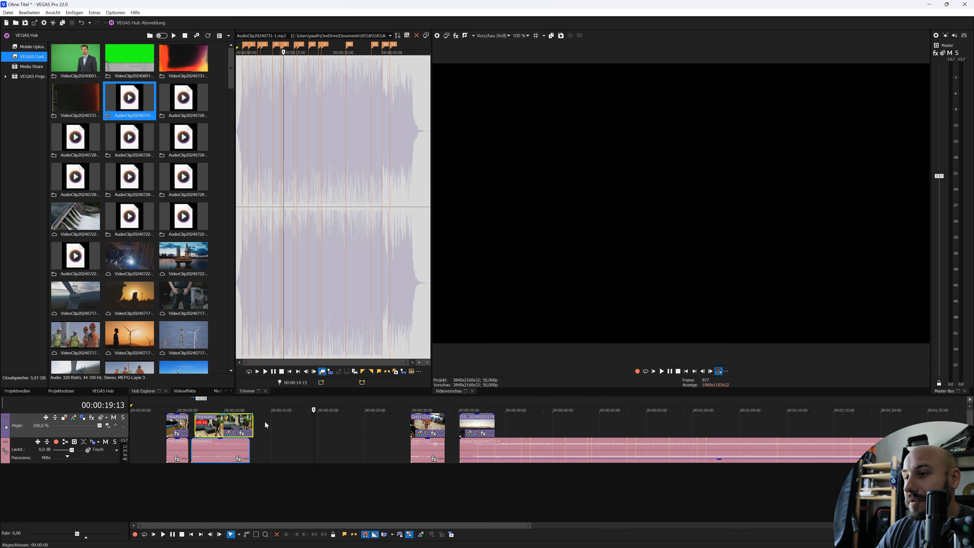
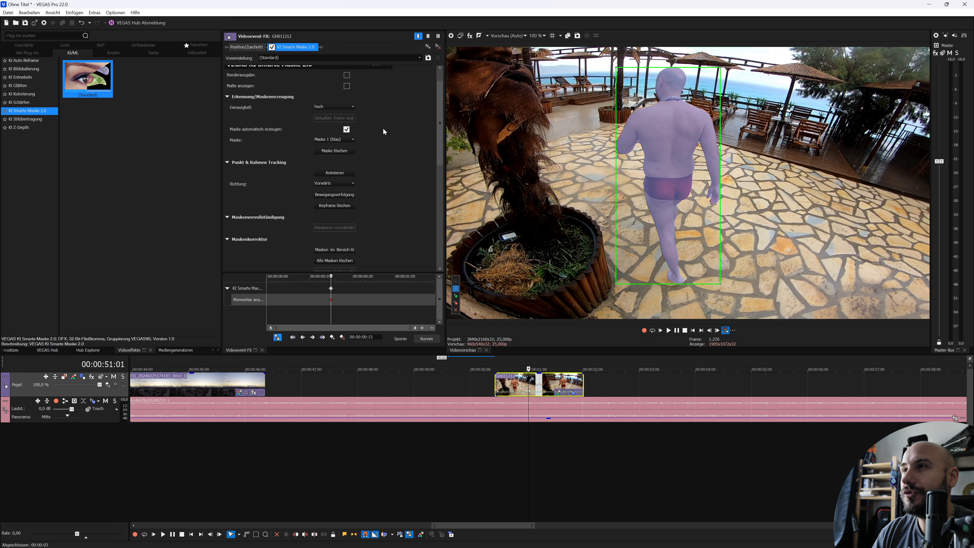
# - Preview the smart mask's render output on GH011212 and run forward motion tracking for Maske 1 (blau)
pyautogui.click(347, 75)
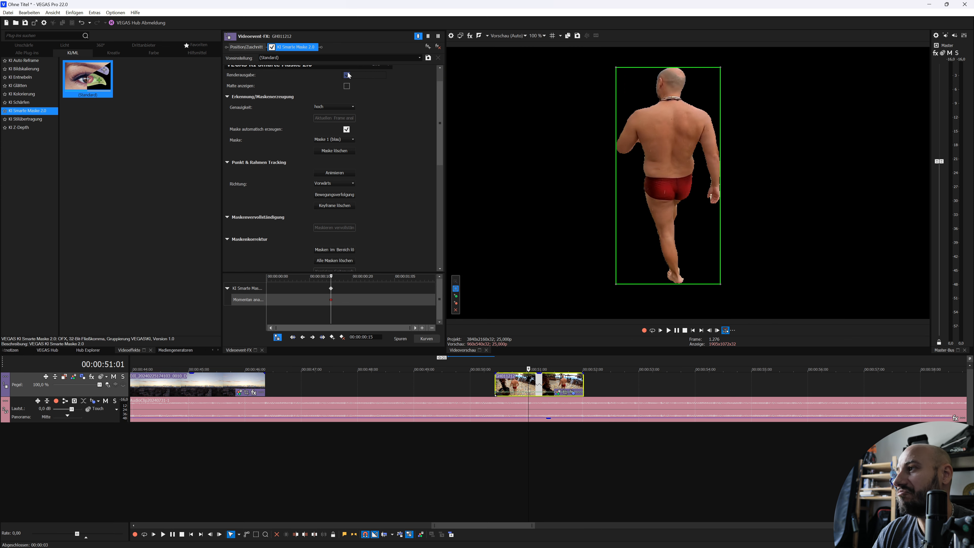
pyautogui.click(348, 74)
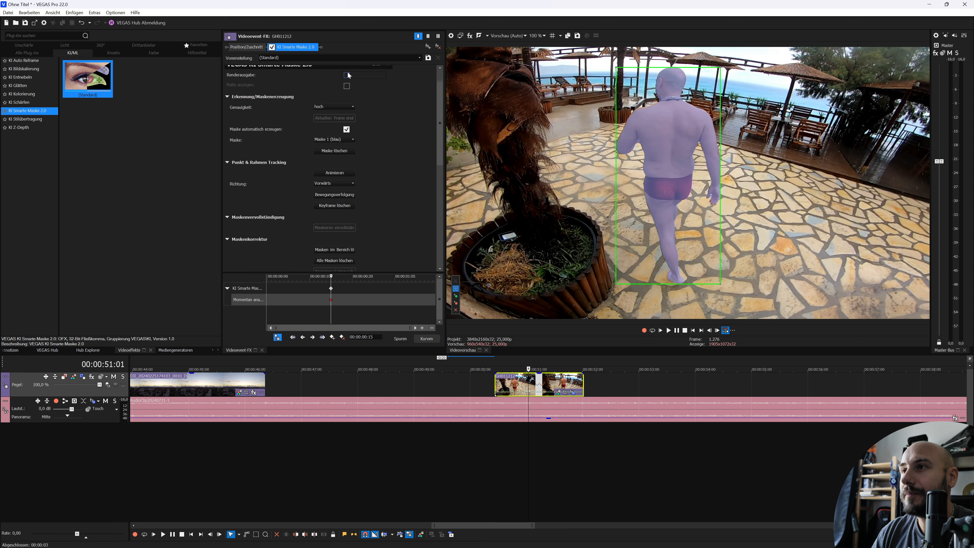
pyautogui.click(344, 194)
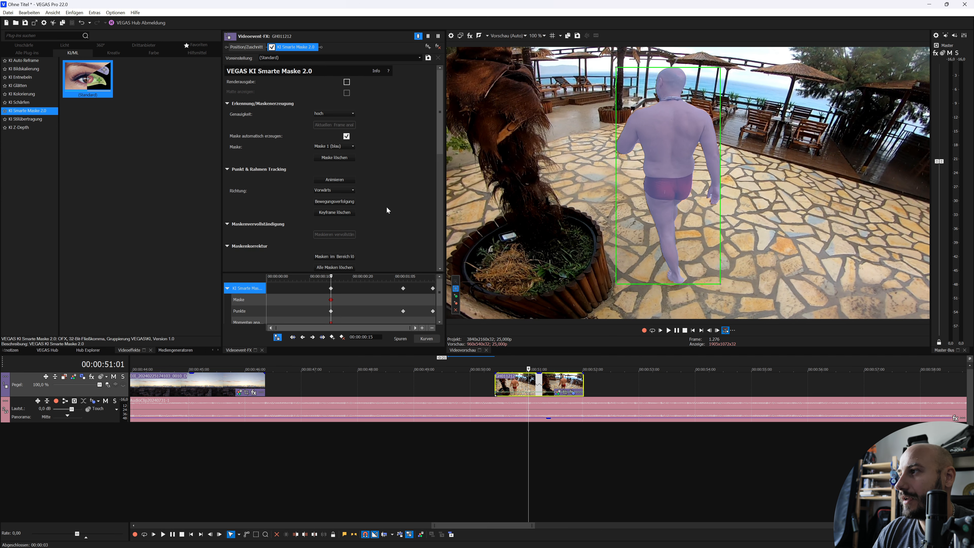
pyautogui.click(341, 200)
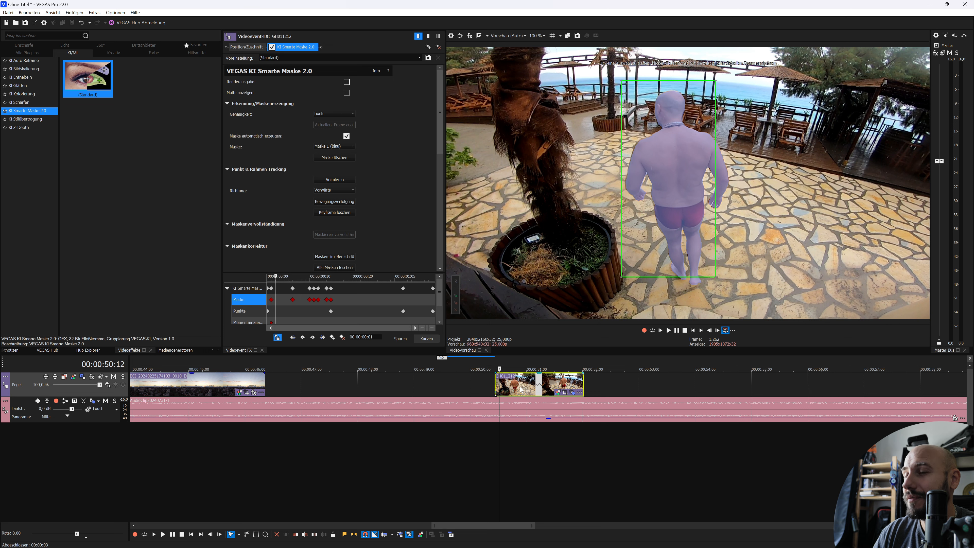
# - Step through the GH011212 clip from about 00:00:50:12 to 00:00:51:14 to generate automatic masks at further frames
pyautogui.moveTo(499, 383); pyautogui.dragTo(502, 383)
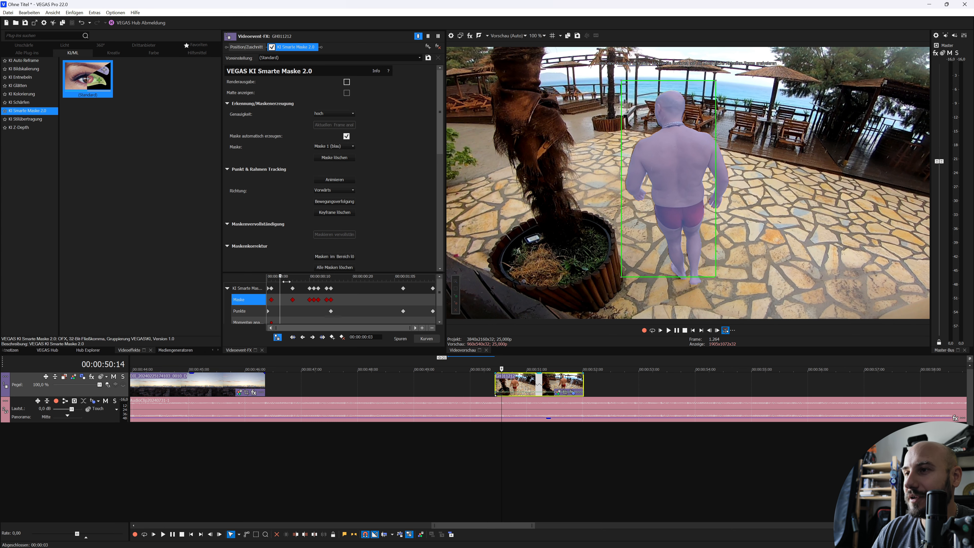
pyautogui.click(286, 281)
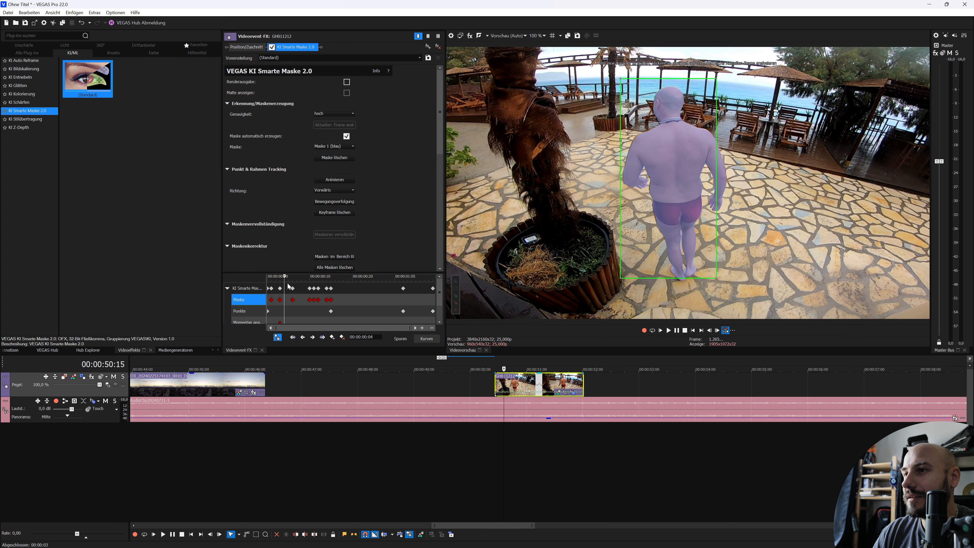
pyautogui.click(343, 300)
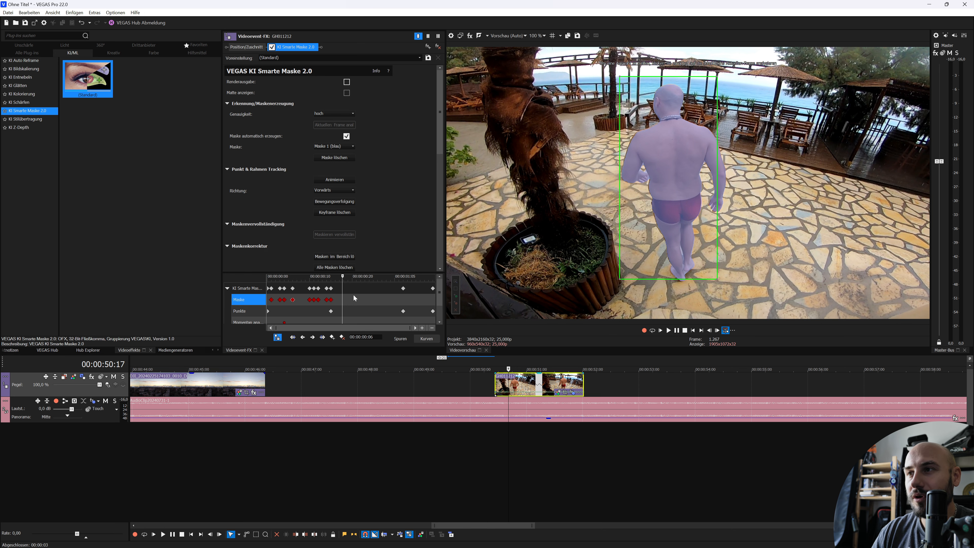
pyautogui.click(352, 299)
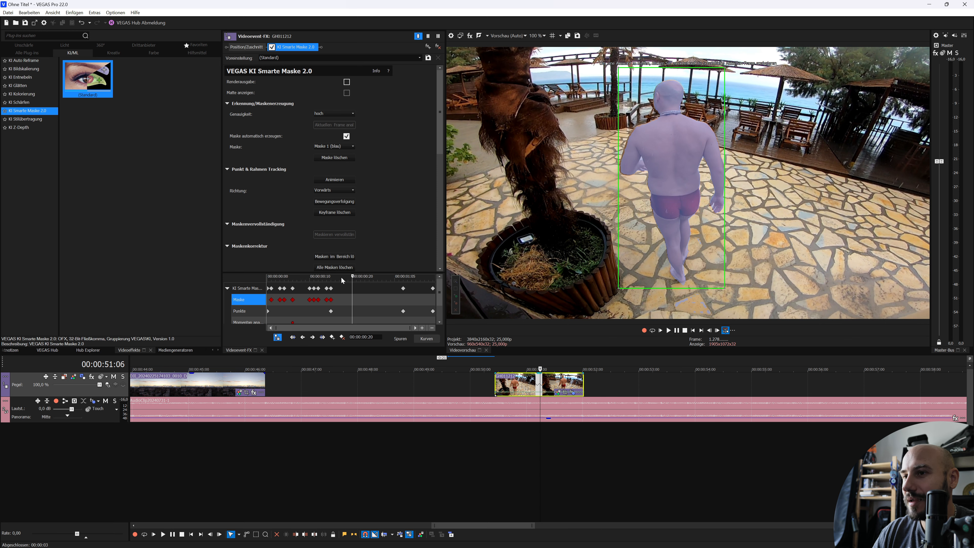
pyautogui.press('Left')
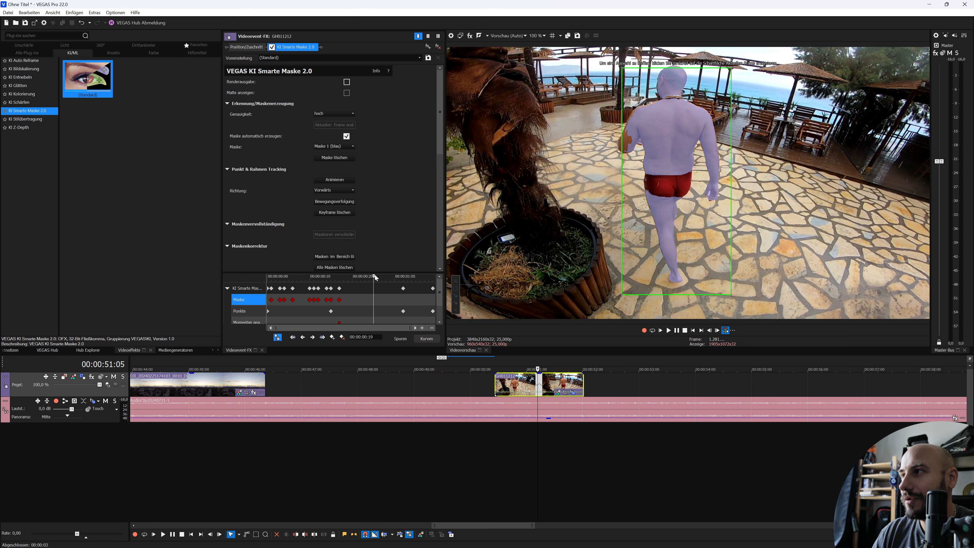
pyautogui.click(403, 290)
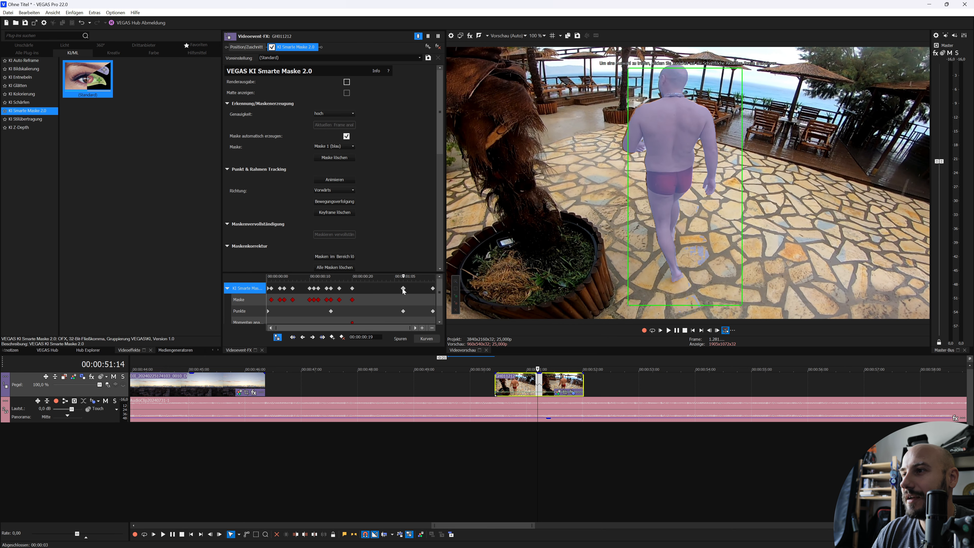
# - Add the Bézier-Maskierung effect after KI Smarte Maske 2.0 in the GH011212 effect chain
pyautogui.click(428, 48)
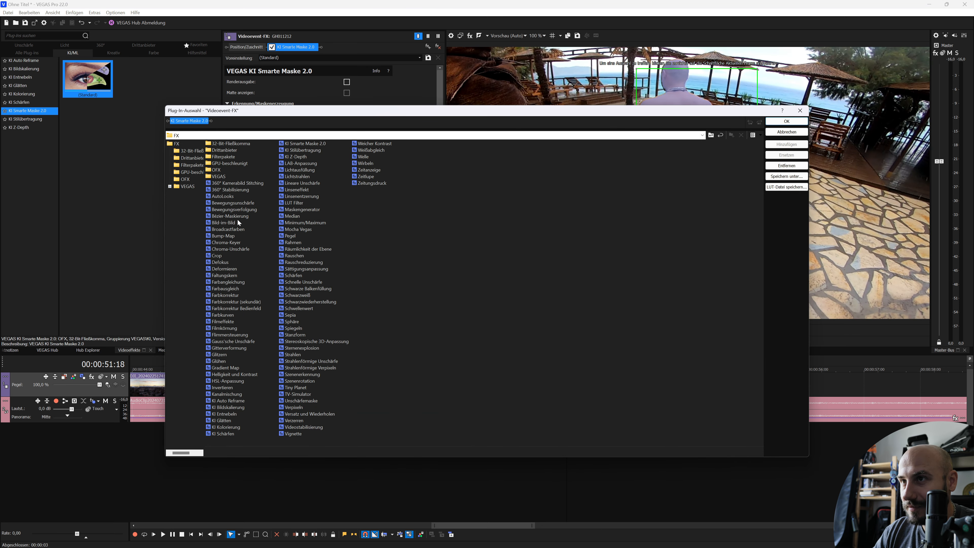
pyautogui.doubleClick(231, 216)
pyautogui.click(787, 121)
# - Set Bézier Maske 1 to the Kurve type, and enable Invertieren and Maske FX
pyautogui.click(228, 137)
pyautogui.click(337, 158)
pyautogui.click(327, 178)
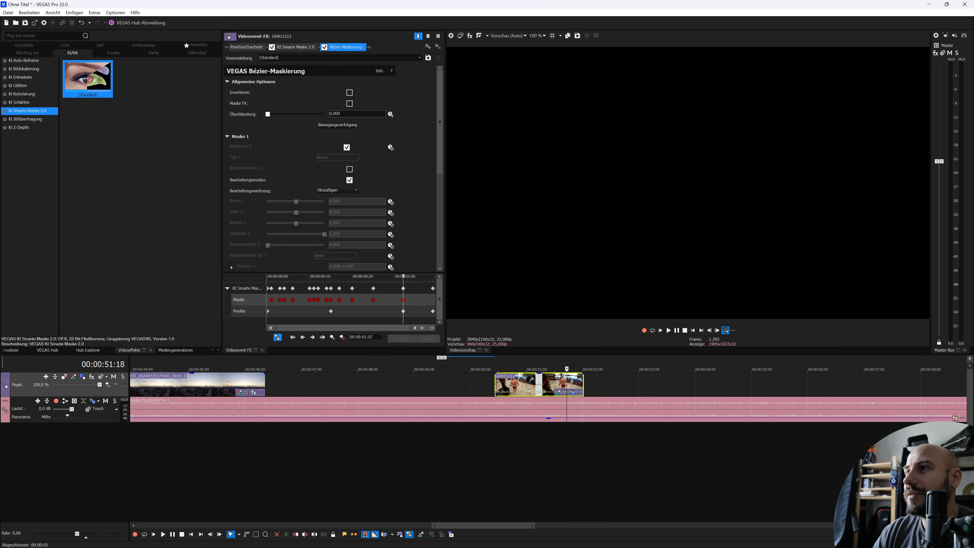
pyautogui.click(350, 105)
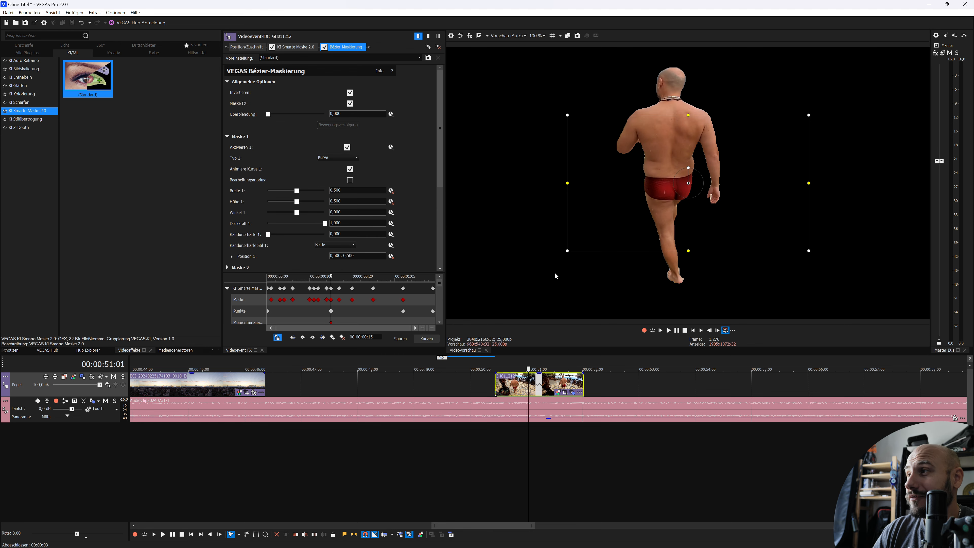
# - Add the KI Glätten effect to the GH011212 effect chain and set its strength to 0,72
pyautogui.scroll(-1, 404, 135)
pyautogui.click(428, 47)
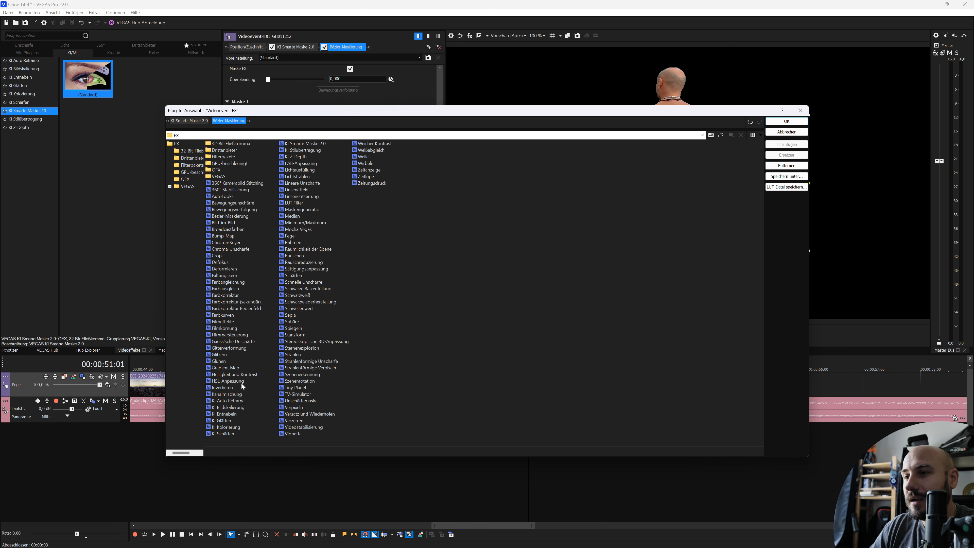
pyautogui.click(230, 420)
pyautogui.click(787, 144)
pyautogui.click(786, 121)
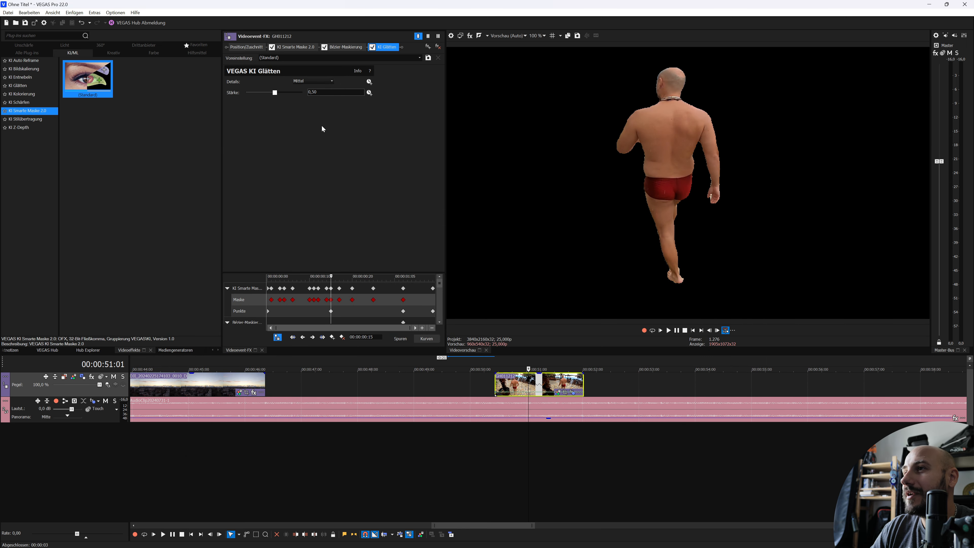
pyautogui.moveTo(275, 93); pyautogui.dragTo(287, 94)
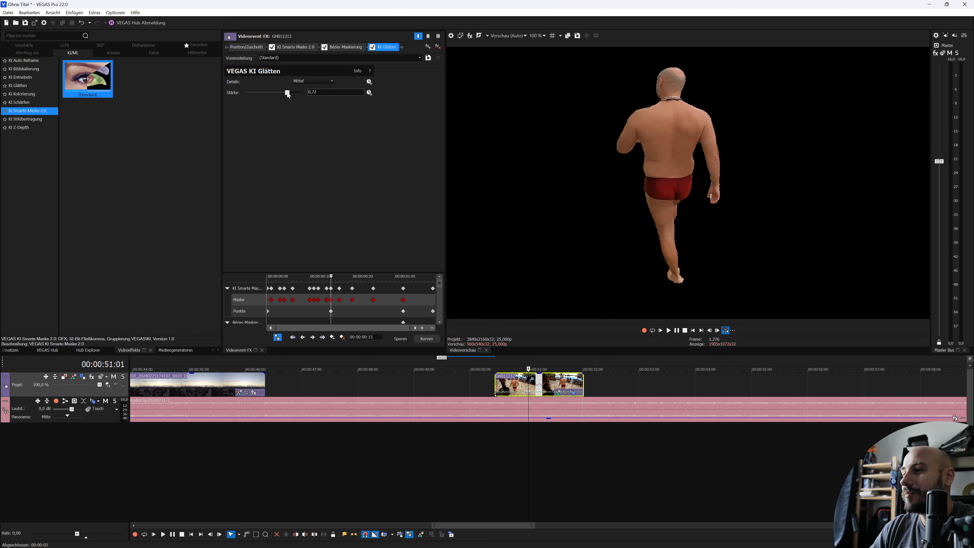
# - Duplicate the GH011212 clip onto a new video track below the audio track
pyautogui.click(505, 388)
pyautogui.moveTo(514, 390); pyautogui.dragTo(522, 456)
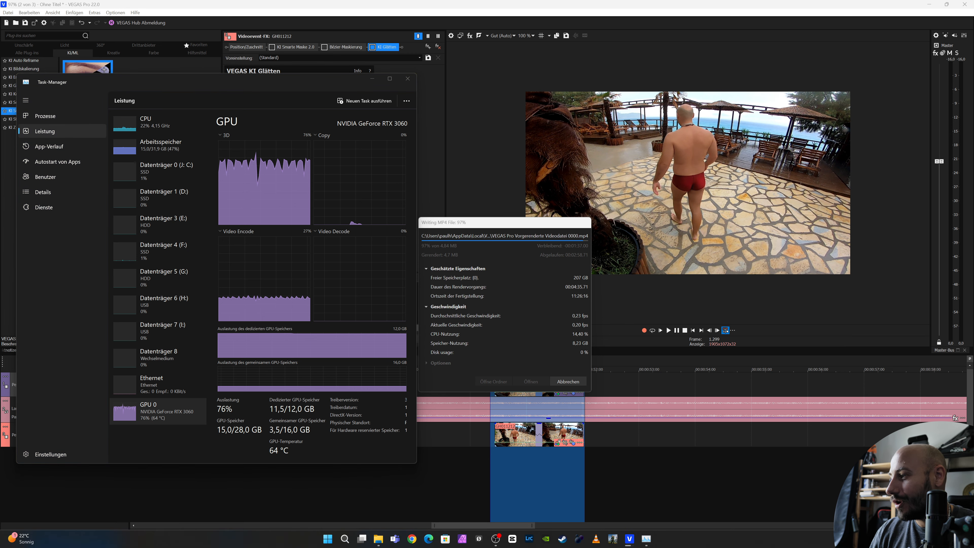
# - Bring up the MSI graphics card monitor to check the GPU during the pre-render
pyautogui.click(882, 538)
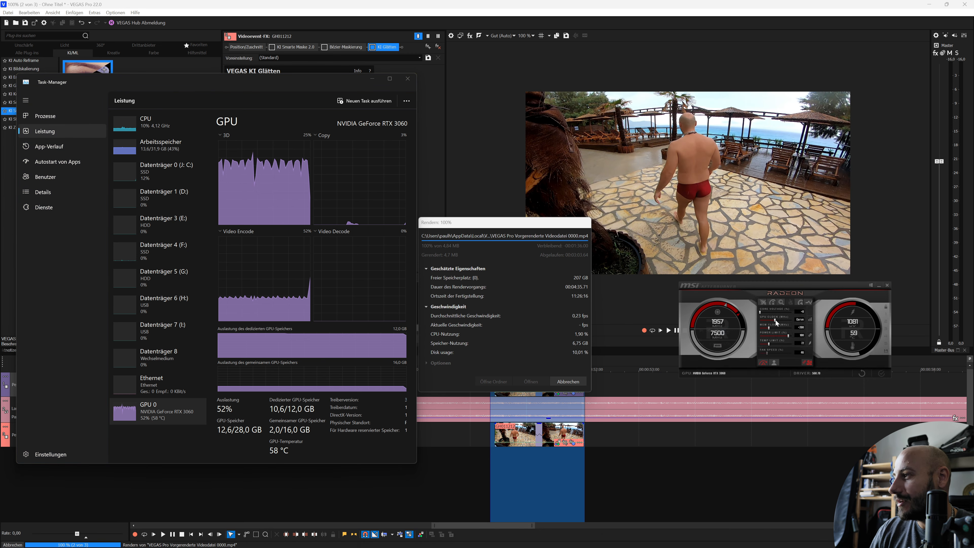
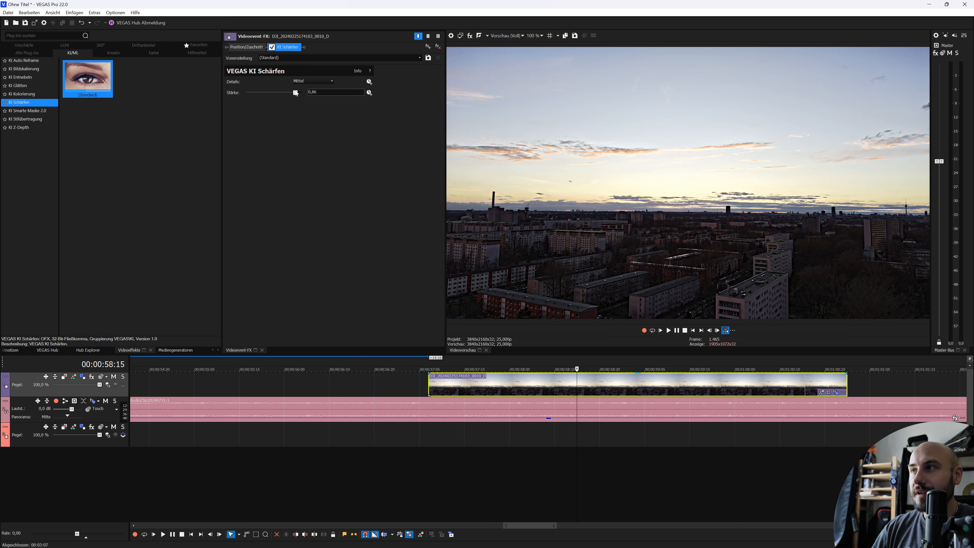
# - Set the KI Schärfen strength on the drone clip to 0,78
pyautogui.moveTo(296, 93)
pyautogui.mouseDown()
pyautogui.moveTo(252, 94)
pyautogui.moveTo(285, 98)
pyautogui.mouseUp()
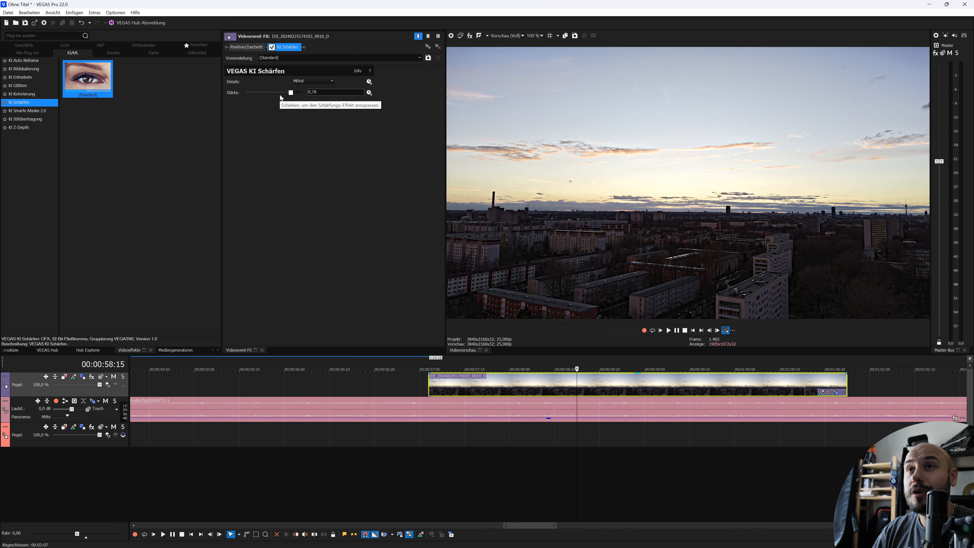
pyautogui.click(12, 77)
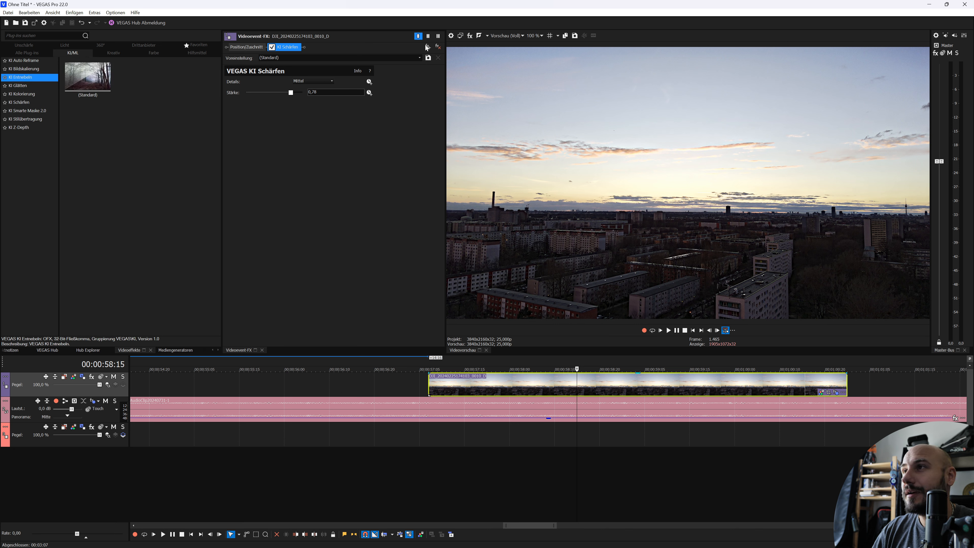
pyautogui.click(439, 47)
pyautogui.click(491, 381)
pyautogui.moveTo(88, 77); pyautogui.dragTo(656, 383)
pyautogui.click(514, 383)
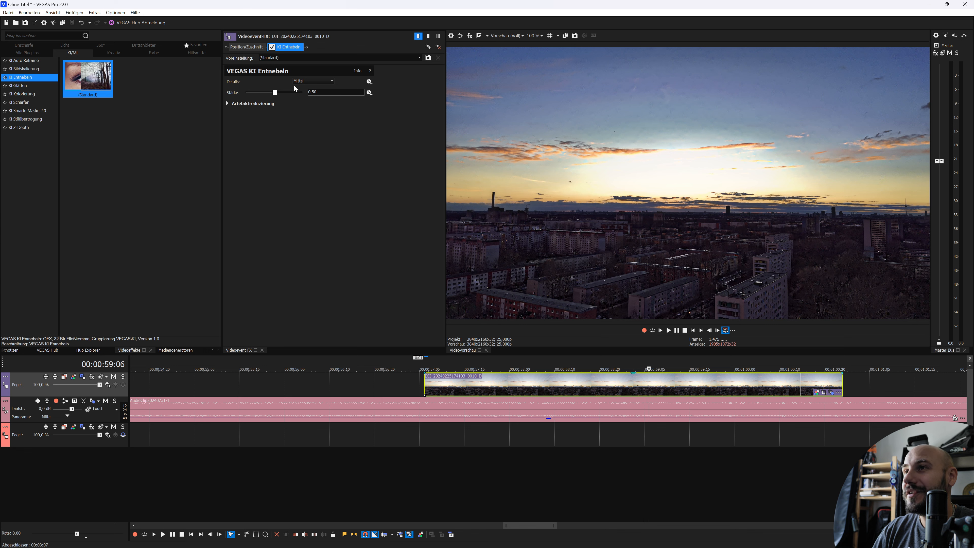
# - Set KI Entnebeln to Hoch detail and strength 0,23, with artefact reduction gain 1,10 and offset -0,57, and check the clip at other frames
pyautogui.click(307, 82)
pyautogui.click(305, 97)
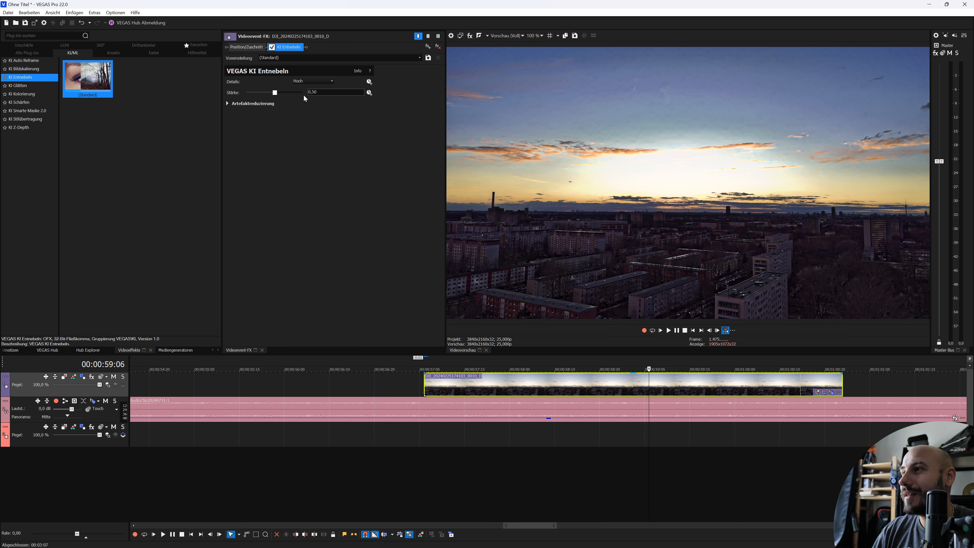
pyautogui.click(227, 103)
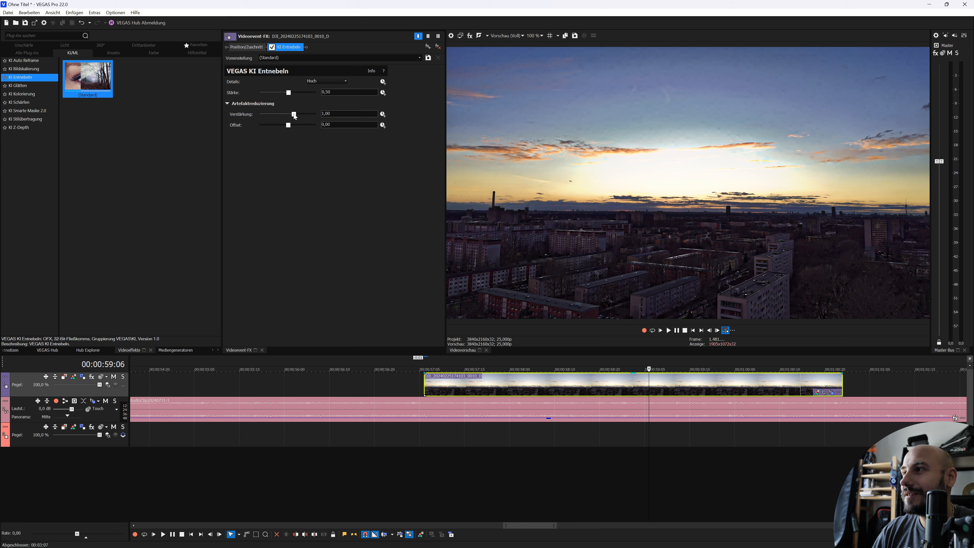
pyautogui.moveTo(294, 114)
pyautogui.mouseDown()
pyautogui.moveTo(306, 114)
pyautogui.moveTo(279, 126)
pyautogui.mouseUp()
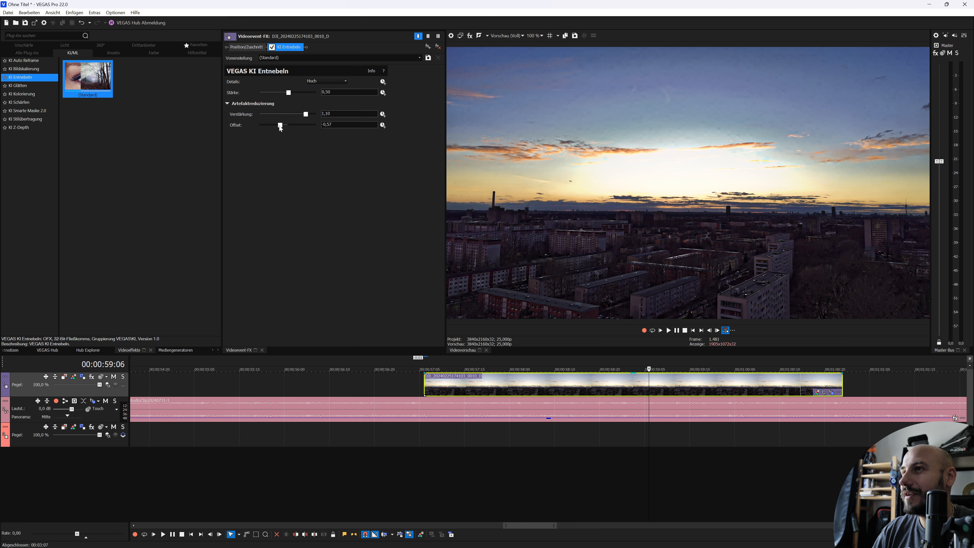
pyautogui.moveTo(289, 93); pyautogui.dragTo(272, 92)
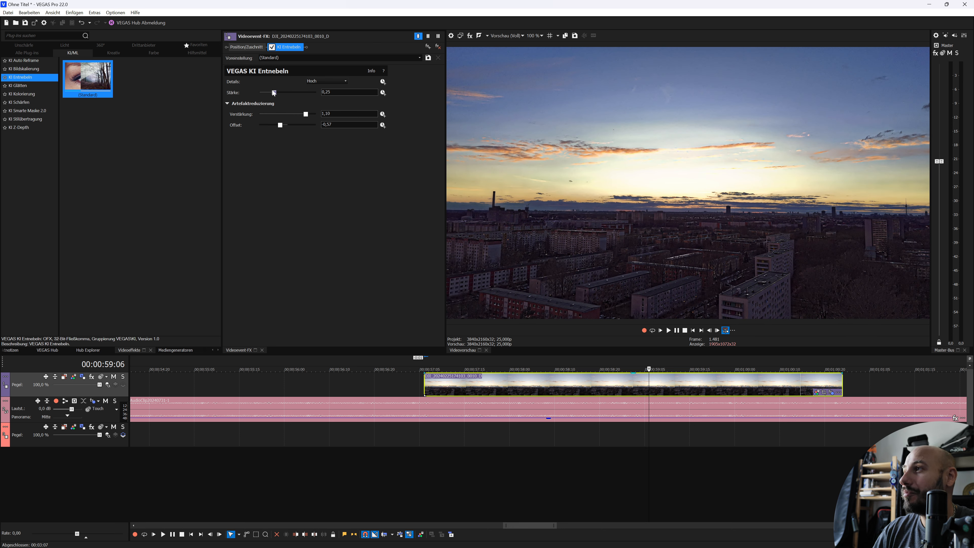
pyautogui.click(617, 383)
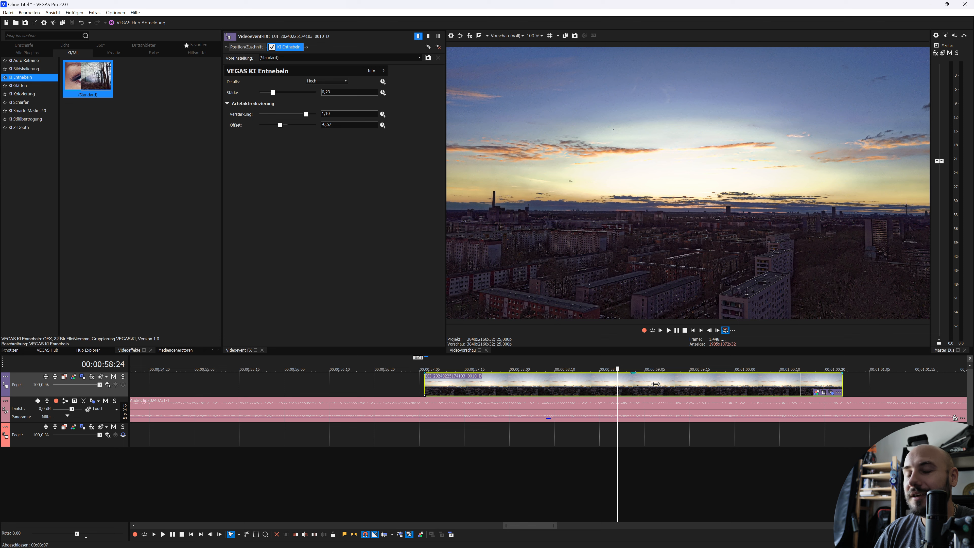
pyautogui.click(654, 383)
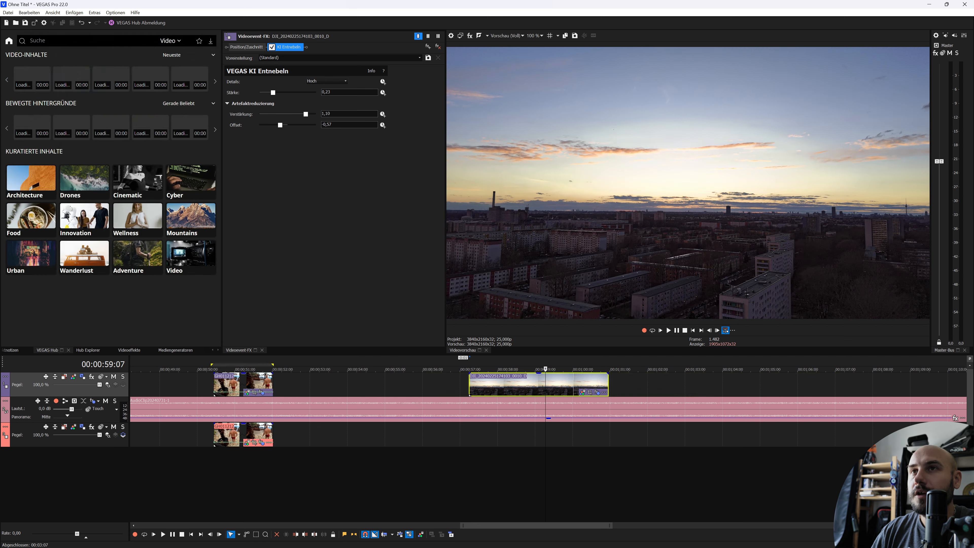
# - Close the event effects window and search the VEGAS Hub videos for "haze"
pyautogui.click(262, 350)
pyautogui.click(92, 40)
pyautogui.write('haze')
pyautogui.press('Return')
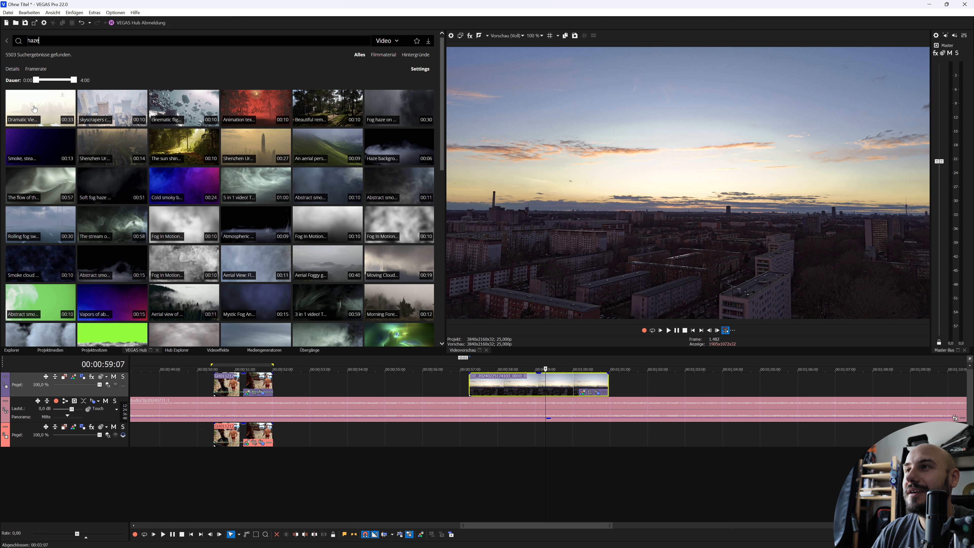
# - Insert the hazy Manhattan skyline stock video from the results on the timeline as MOV 1080p, just after the drone clip
pyautogui.click(34, 109)
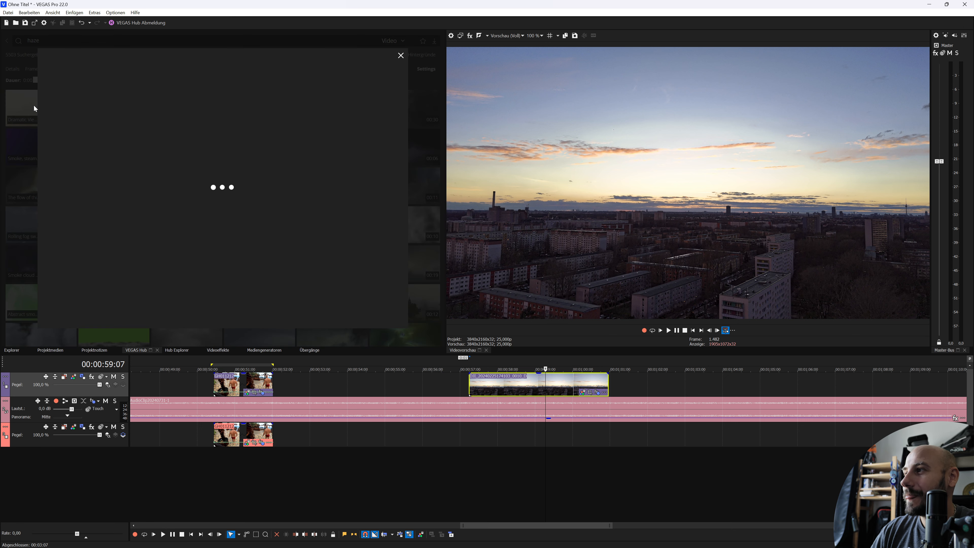
pyautogui.click(634, 380)
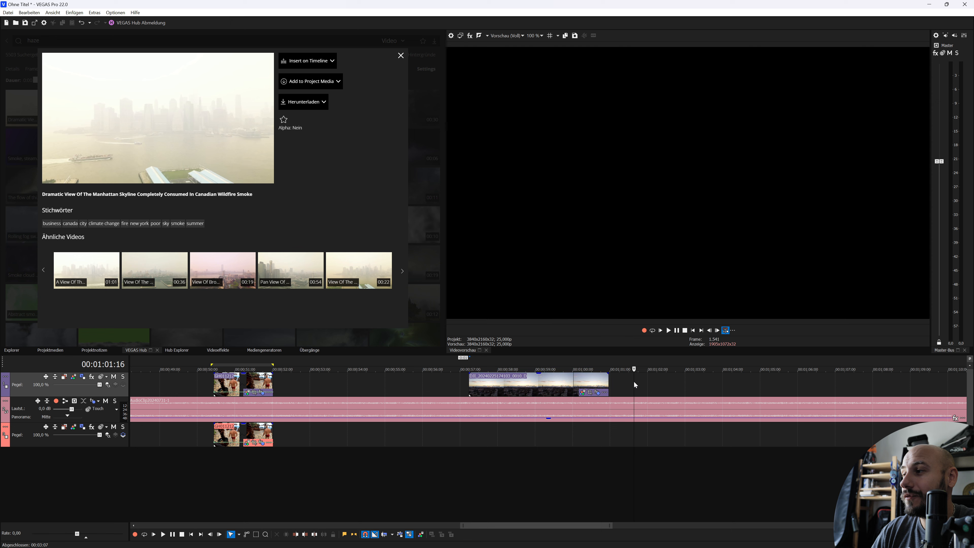
pyautogui.click(332, 61)
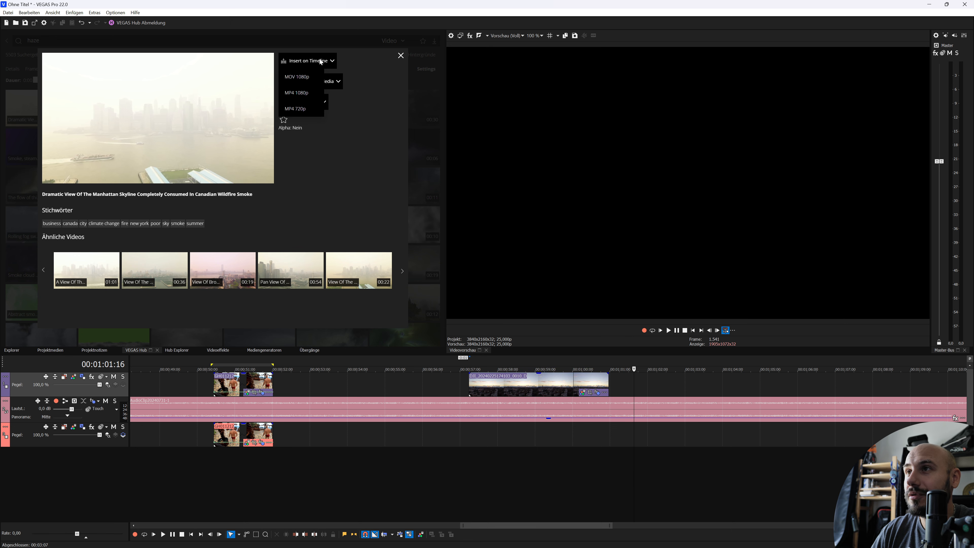
pyautogui.click(305, 78)
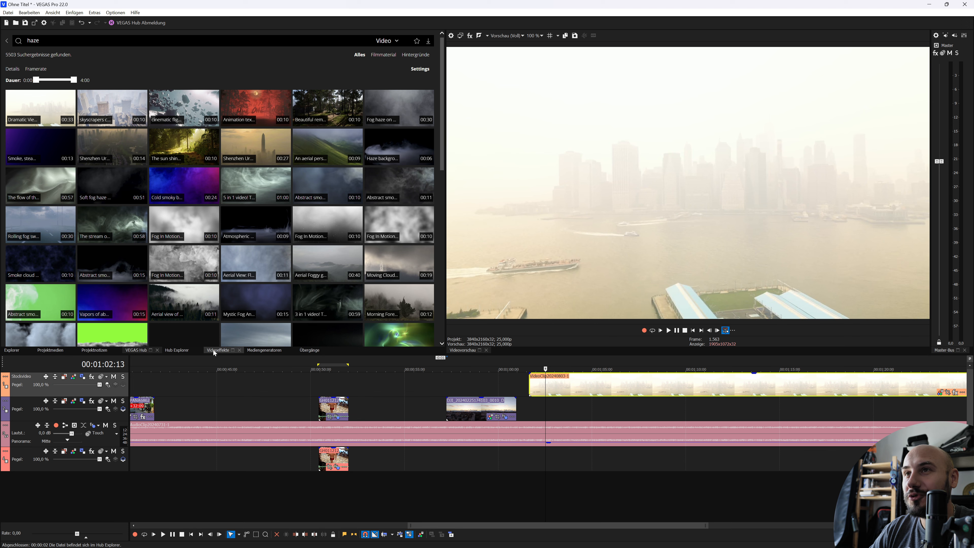
# - Apply the KI Entnebeln effect to the stock clip VideoClip20240803-1 and set its detail level to Hoch
pyautogui.click(218, 350)
pyautogui.moveTo(83, 88); pyautogui.dragTo(569, 382)
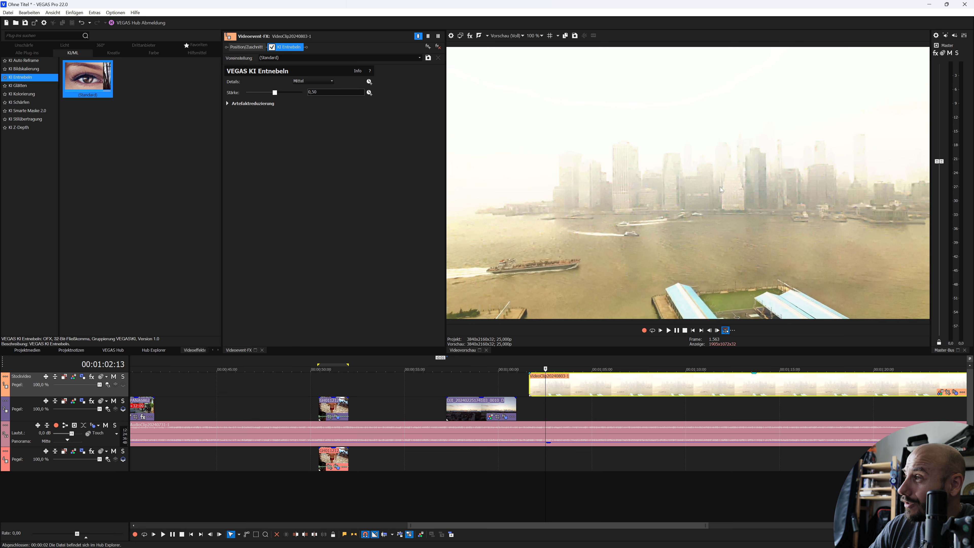
pyautogui.click(309, 81)
pyautogui.click(301, 96)
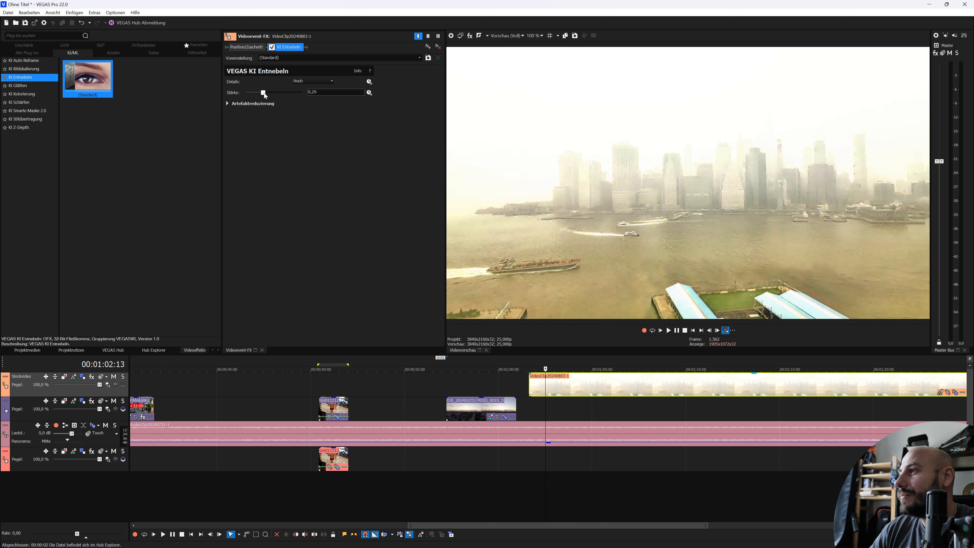
# - Set KI Entnebeln on the stock clip to strength 0,50, with artefact reduction gain 1,05 and offset -1,02
pyautogui.moveTo(264, 93); pyautogui.dragTo(275, 92)
pyautogui.click(227, 103)
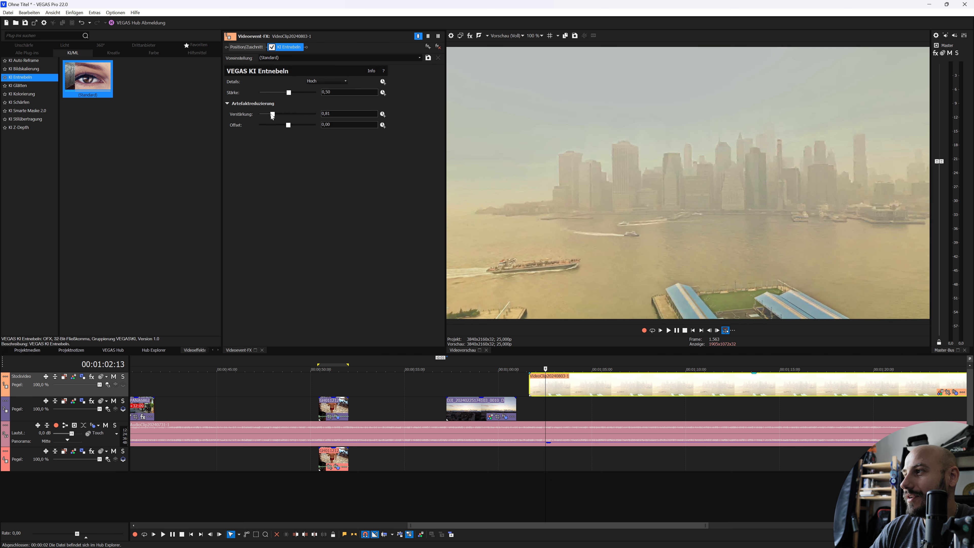
pyautogui.moveTo(311, 113); pyautogui.dragTo(300, 114)
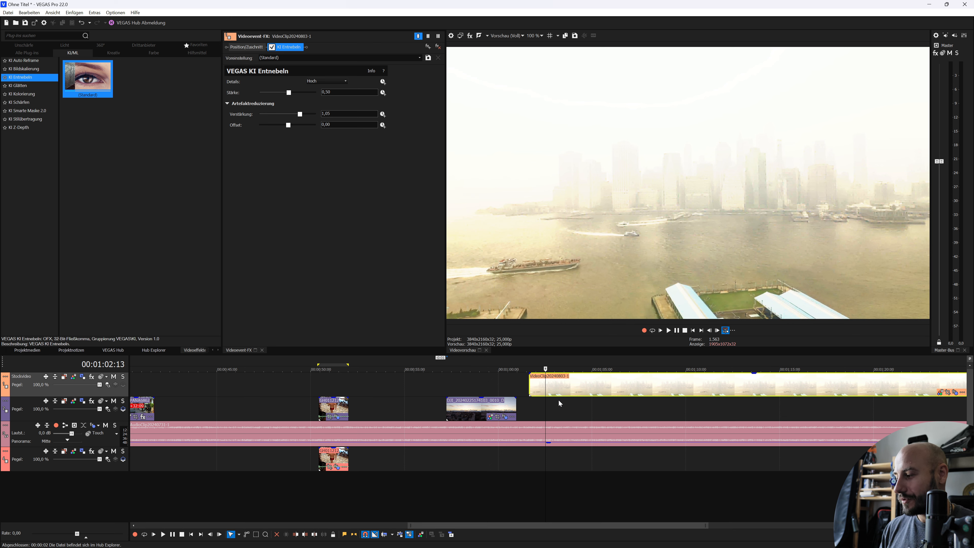
pyautogui.moveTo(288, 125); pyautogui.dragTo(276, 128)
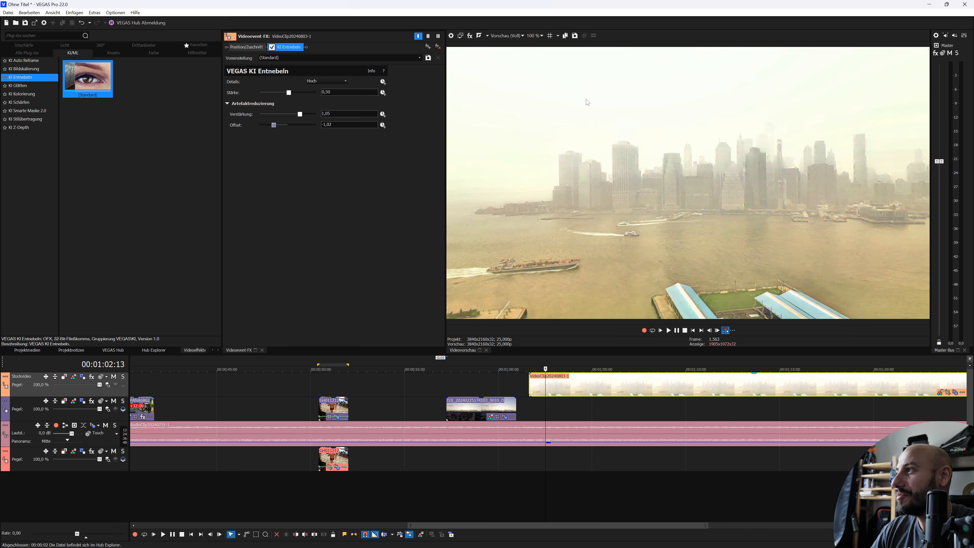
# - Trim the end of the Manhattan stock clip to a little under half its length and check the dehazing at other frames
pyautogui.scroll(-5, 574, 392)
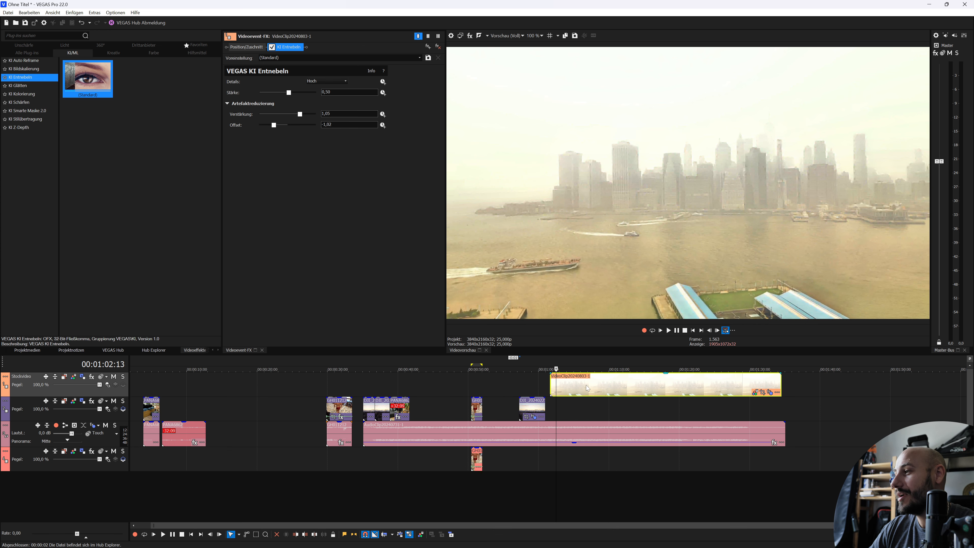
pyautogui.moveTo(680, 385); pyautogui.dragTo(651, 385)
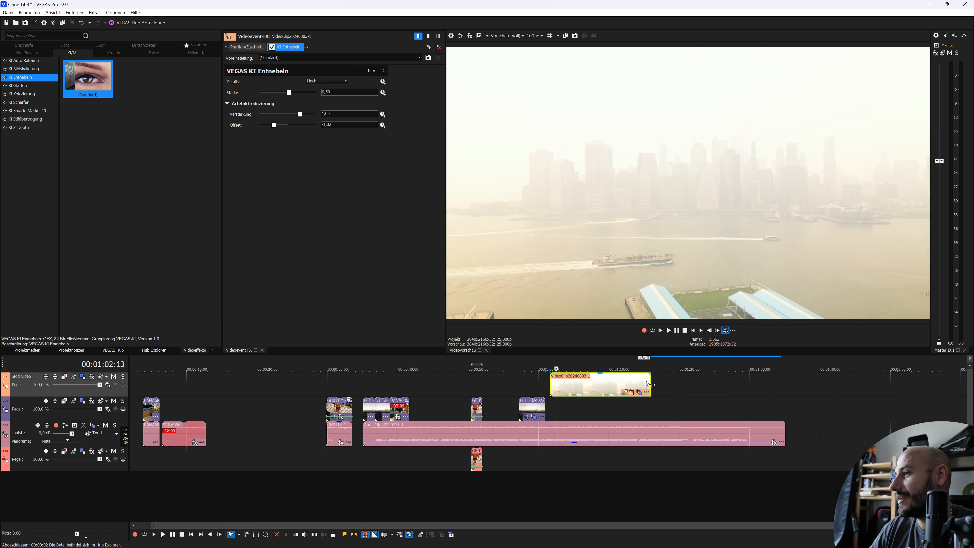
pyautogui.click(582, 382)
pyautogui.moveTo(582, 383); pyautogui.dragTo(614, 383)
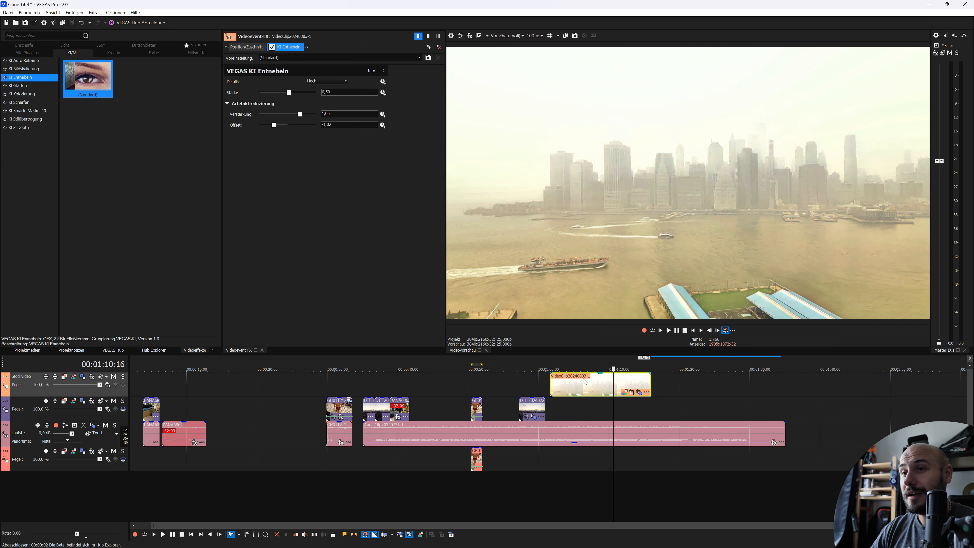
# - Play the drone footage at the start of the music for a moment, from about 36 seconds
pyautogui.scroll(-1, 320, 430)
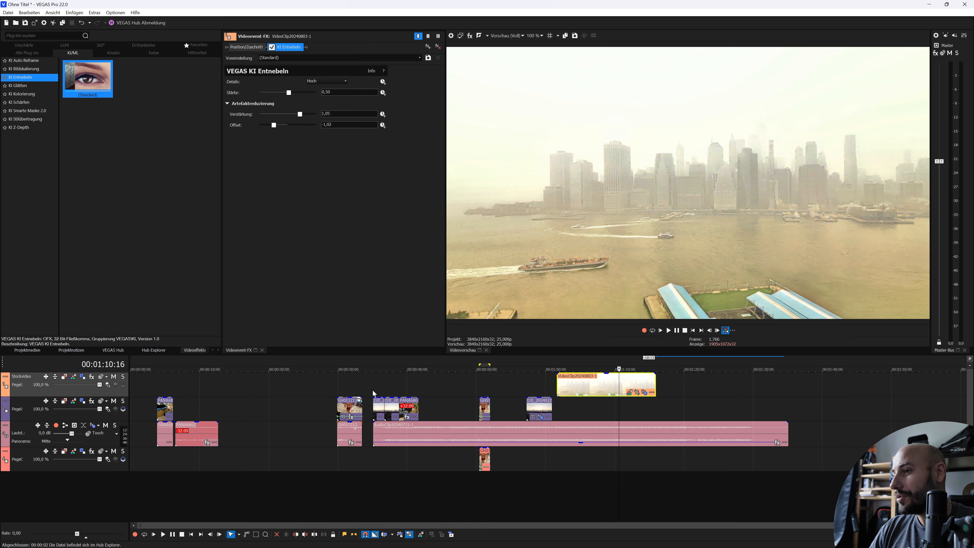
pyautogui.click(380, 383)
pyautogui.press('space')
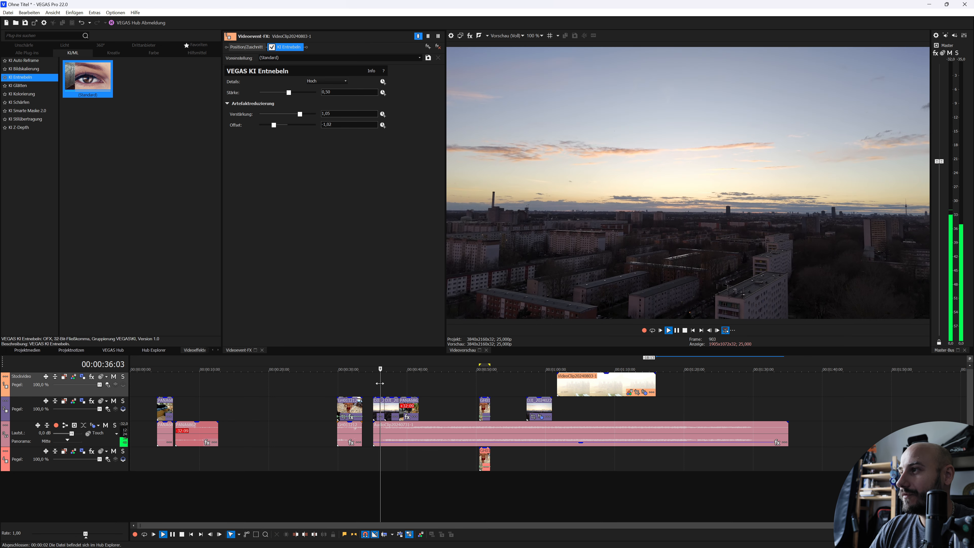
pyautogui.press('space')
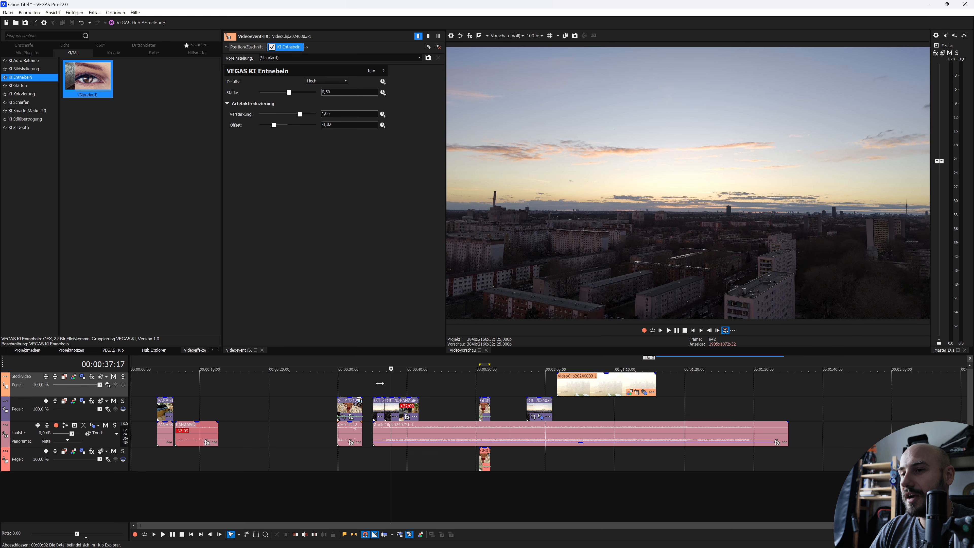
# - Import the video PANA4555 from the ELIA Bau Event folder into the project media
pyautogui.click(22, 350)
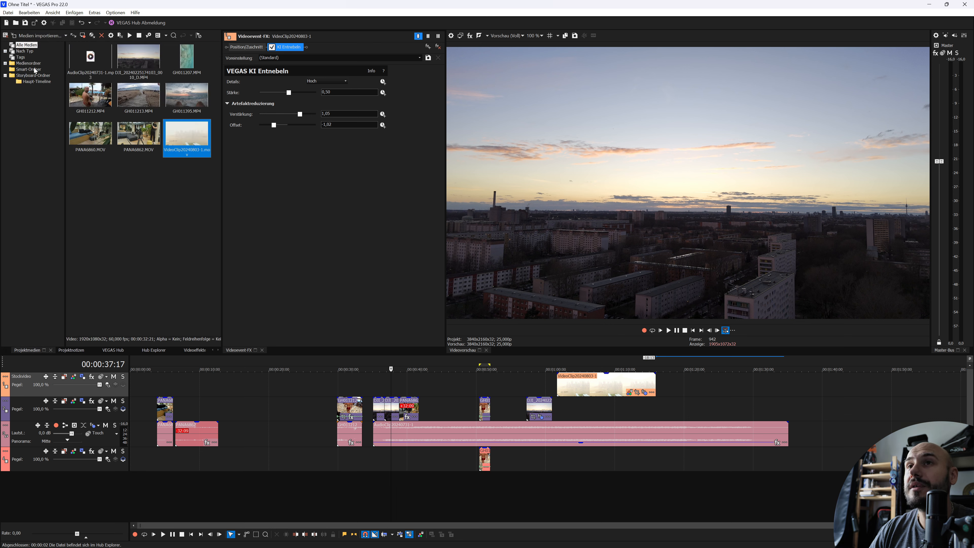
pyautogui.click(8, 69)
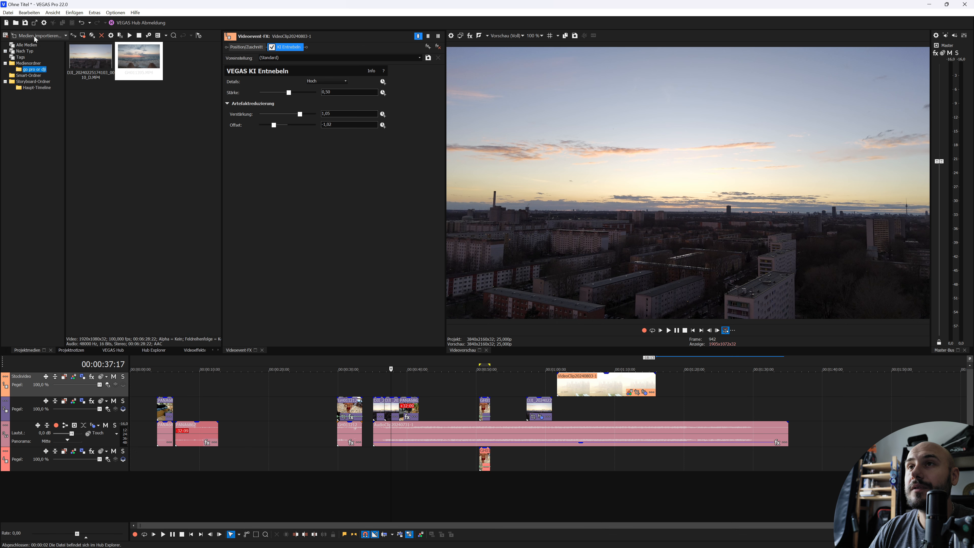
pyautogui.click(34, 36)
pyautogui.click(161, 36)
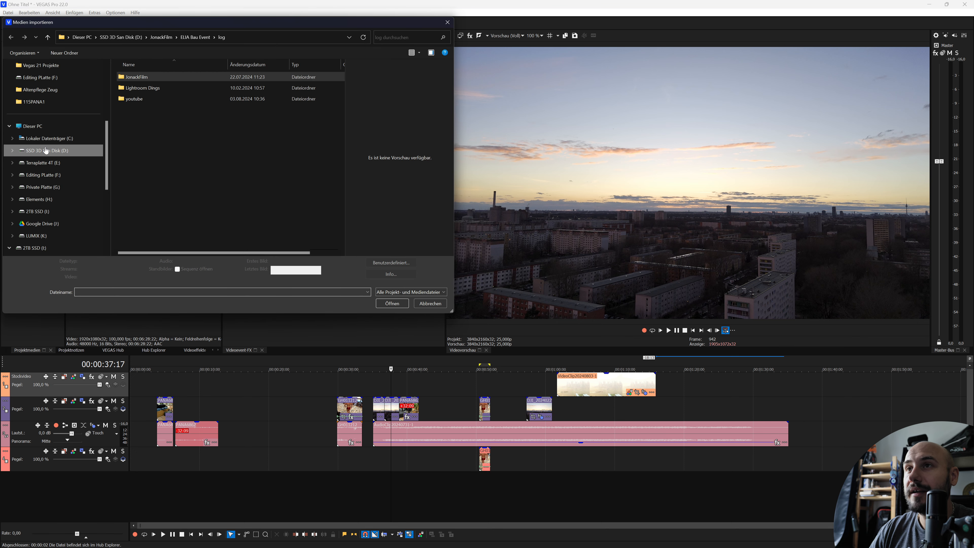
pyautogui.doubleClick(143, 77)
pyautogui.scroll(-20, 260, 224)
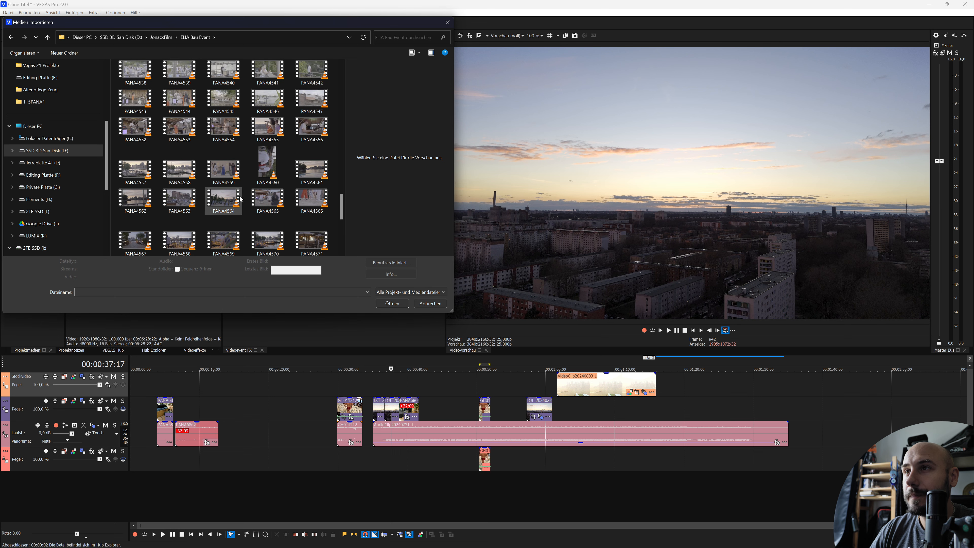
pyautogui.click(267, 164)
pyautogui.click(392, 303)
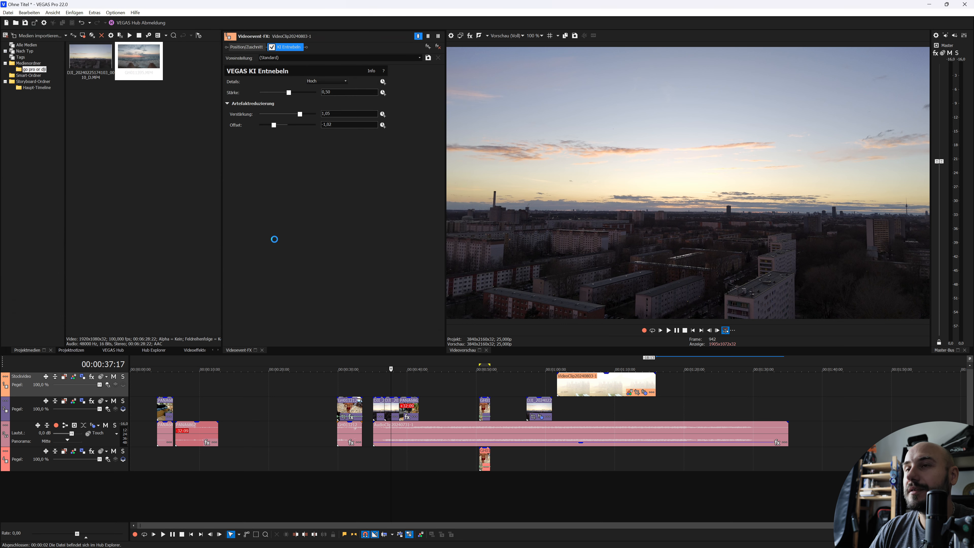
# - Place the clip PANA4555 on the main video track after the end of the music and play it
pyautogui.moveTo(289, 254); pyautogui.dragTo(807, 408)
pyautogui.scroll(-3, 806, 409)
pyautogui.click(693, 409)
pyautogui.press('space')
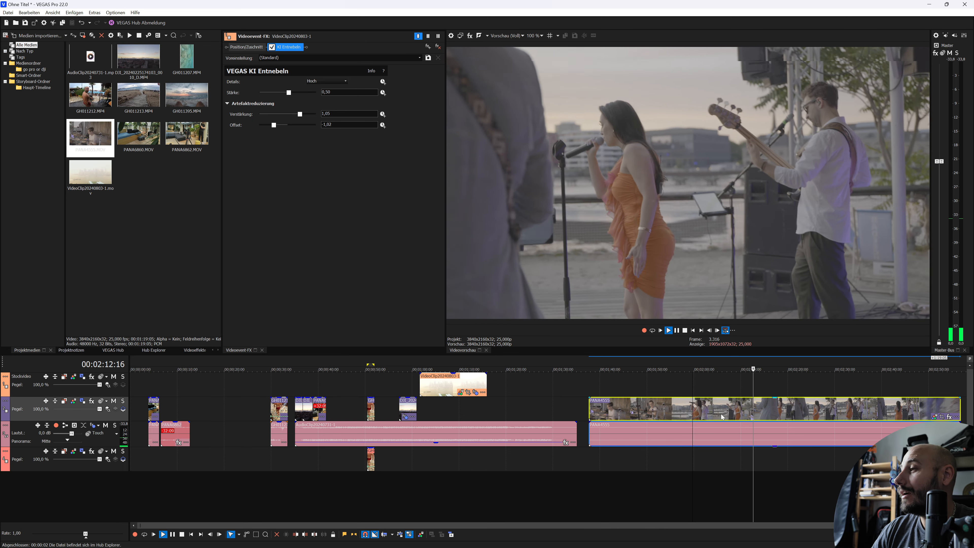
# - Close the event effects window and review the concert clip PANA4555 by playing and checking it at several positions
pyautogui.click(262, 350)
pyautogui.click(656, 401)
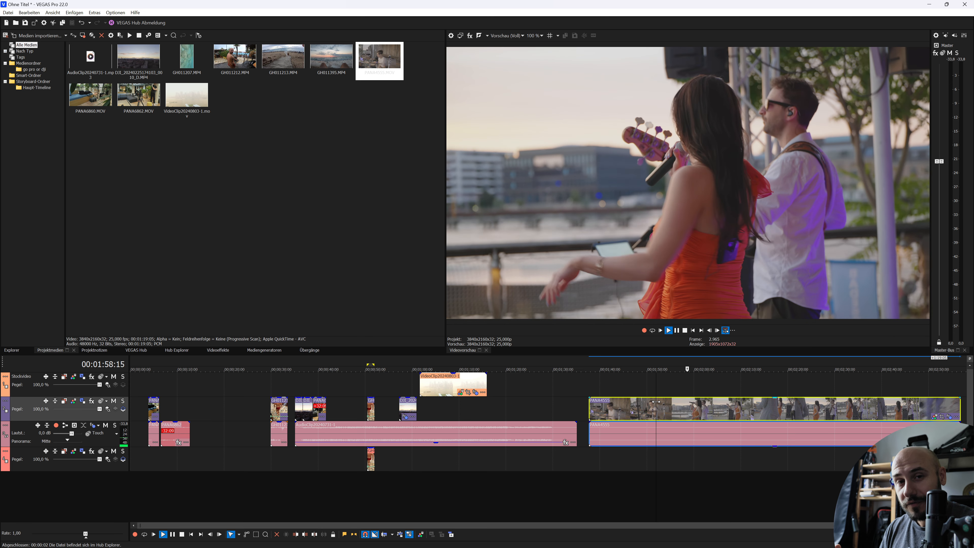
pyautogui.press('Return')
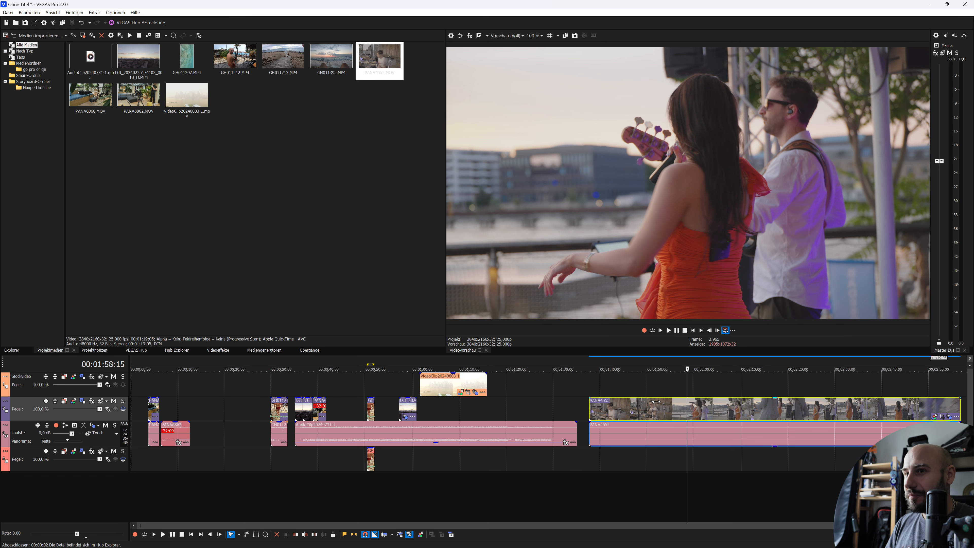
pyautogui.click(764, 408)
pyautogui.press('space')
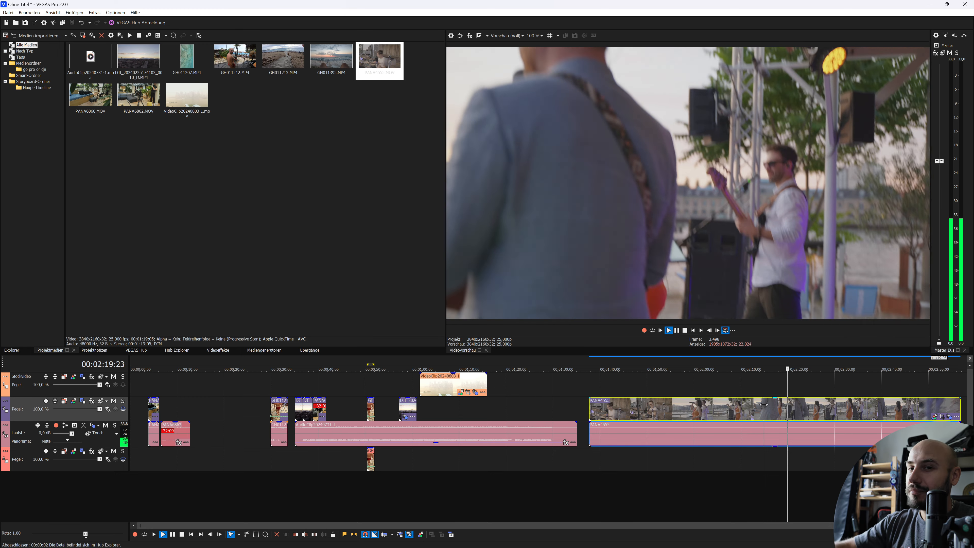
pyautogui.press('Return')
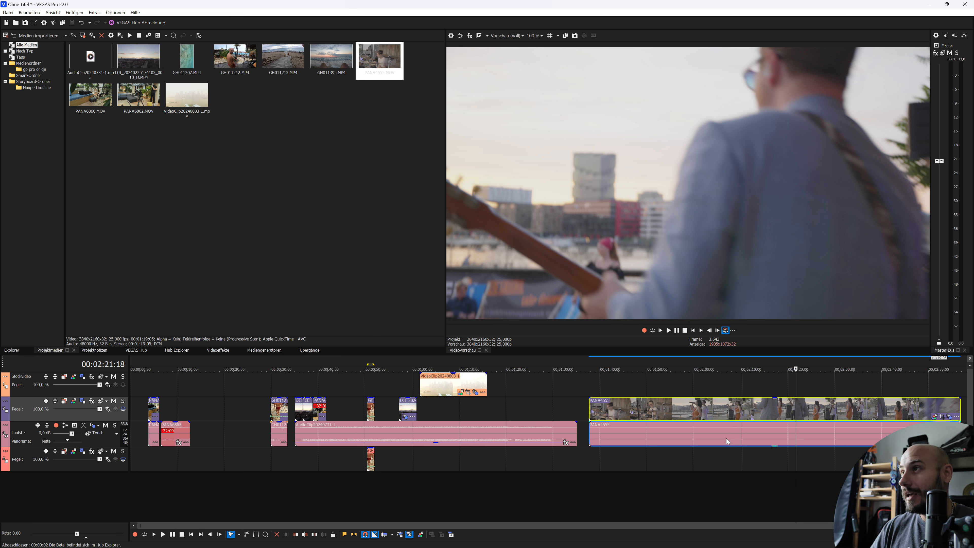
pyautogui.click(726, 412)
pyautogui.click(679, 402)
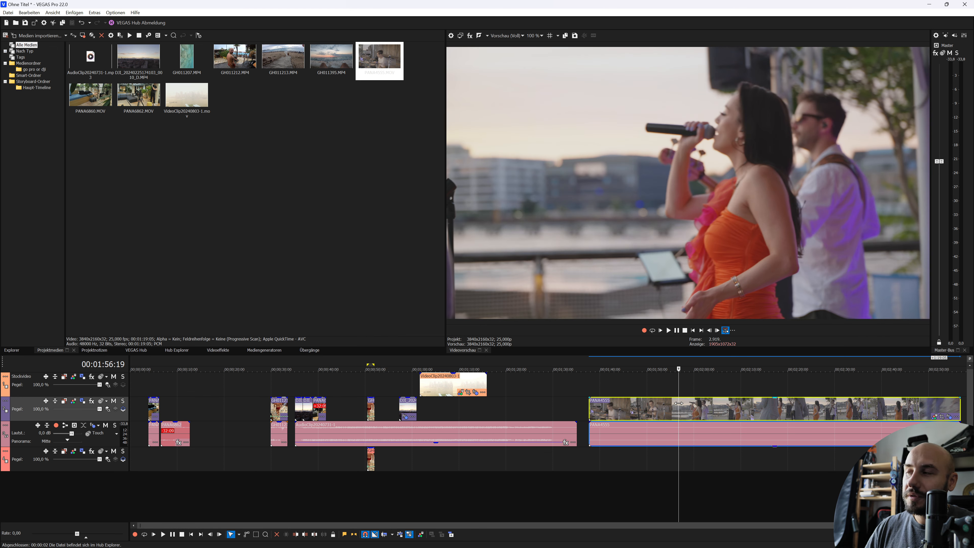
pyautogui.click(918, 404)
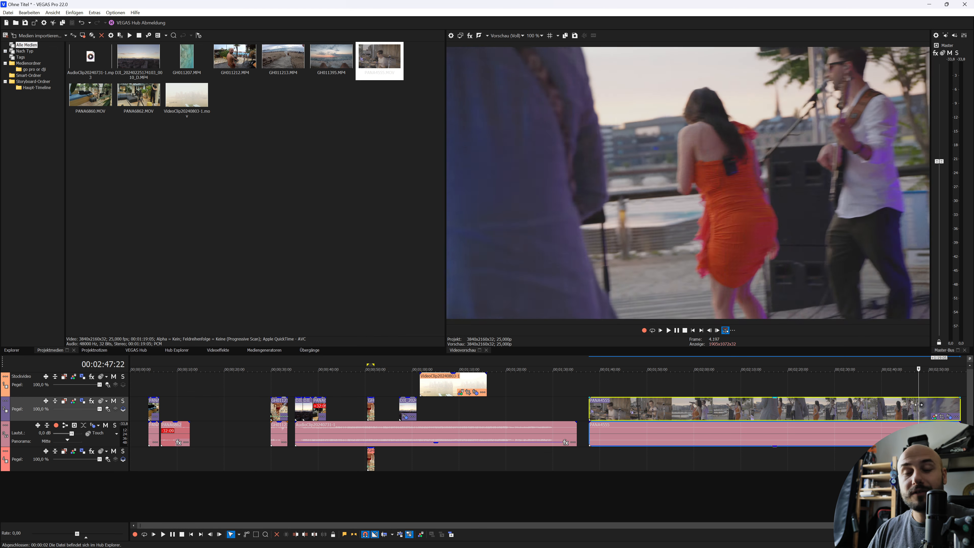